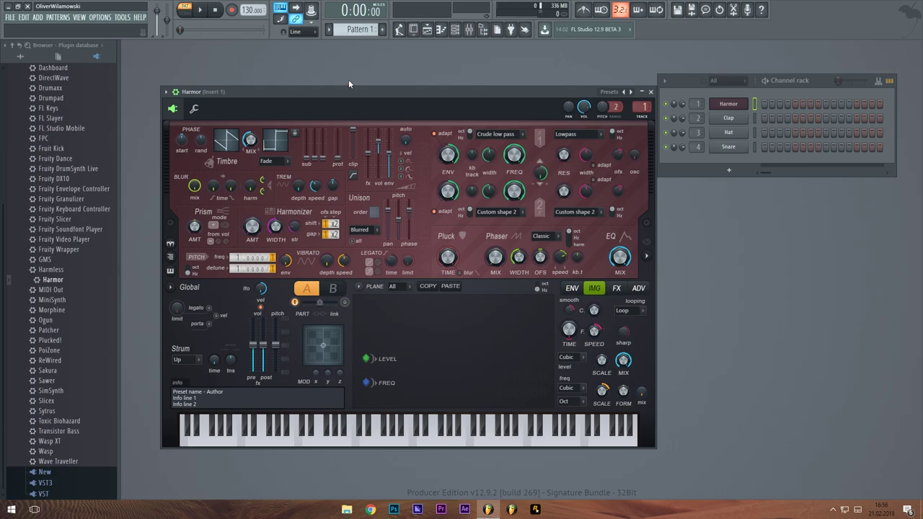
Record a vocal in Edison on Insert 1 and load the recording into Harmor's image area for resynthesis.
{"action": "key", "text": "ctrl+e"}
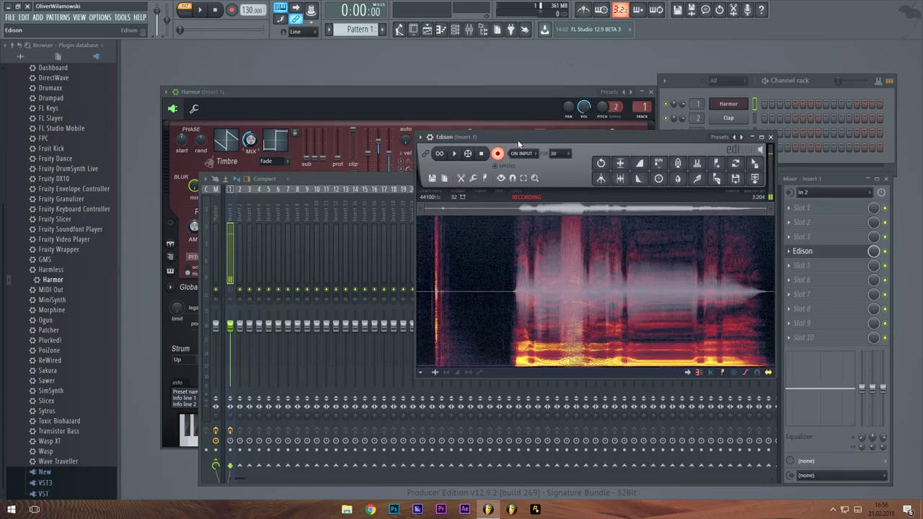
{"action": "left_click_drag", "start_coordinate": [518, 142], "coordinate": [518, 212]}
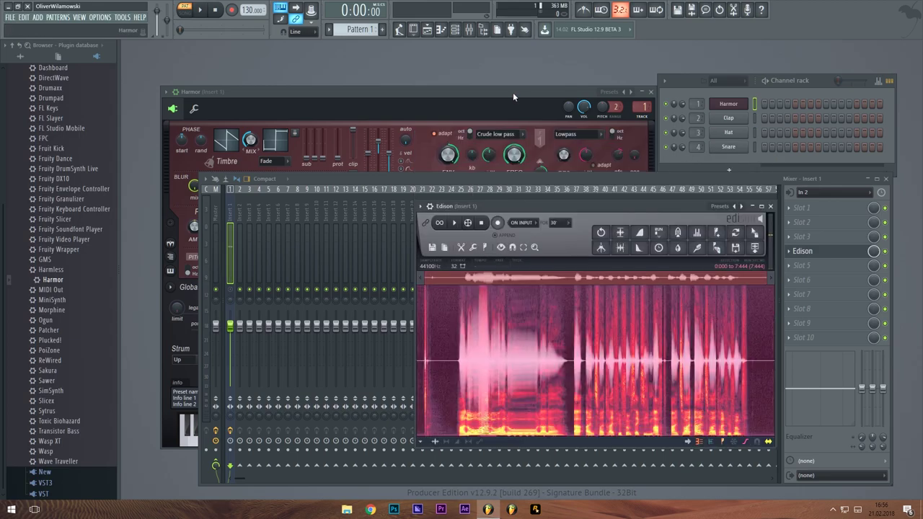
{"action": "left_click_drag", "start_coordinate": [513, 93], "coordinate": [819, 56]}
{"action": "left_click_drag", "start_coordinate": [461, 208], "coordinate": [202, 194]}
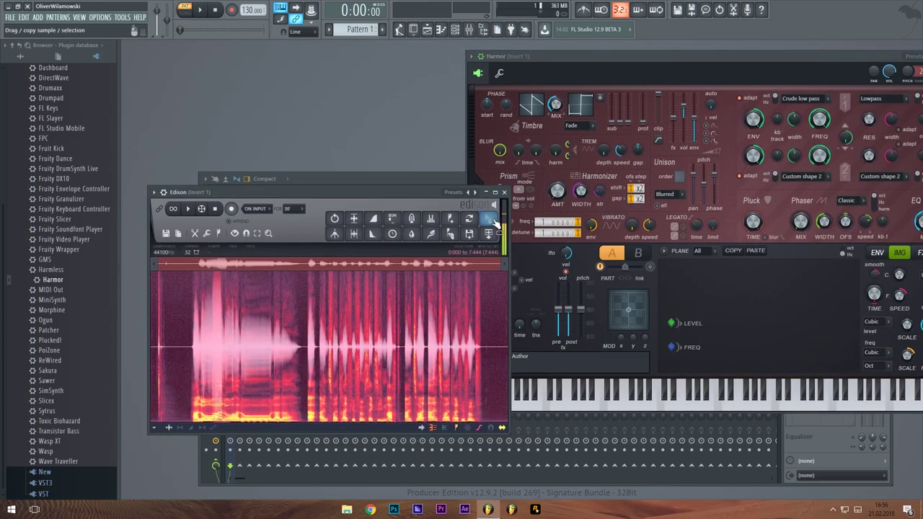
{"action": "left_click_drag", "start_coordinate": [488, 213], "coordinate": [749, 296]}
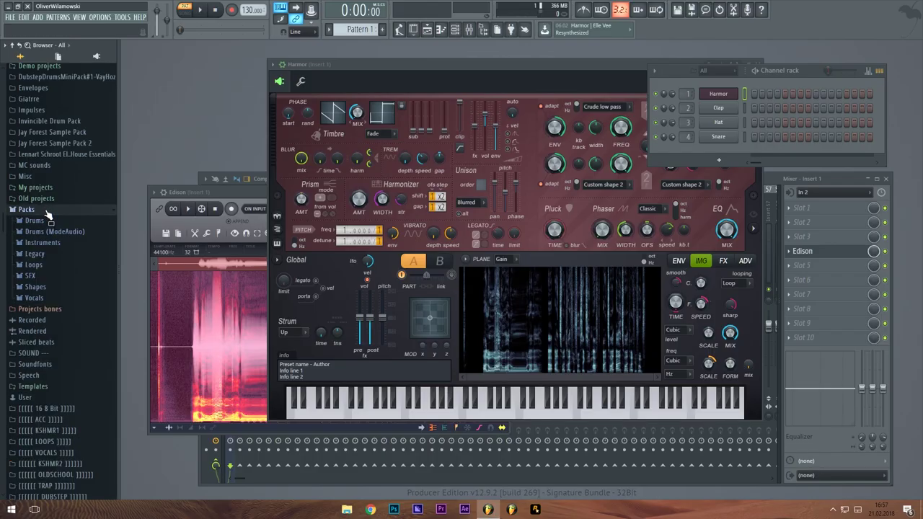
Load the Laurie Webb Move Me sample from the Vocals pack into Harmor's image area.
{"action": "left_click", "coordinate": [34, 298]}
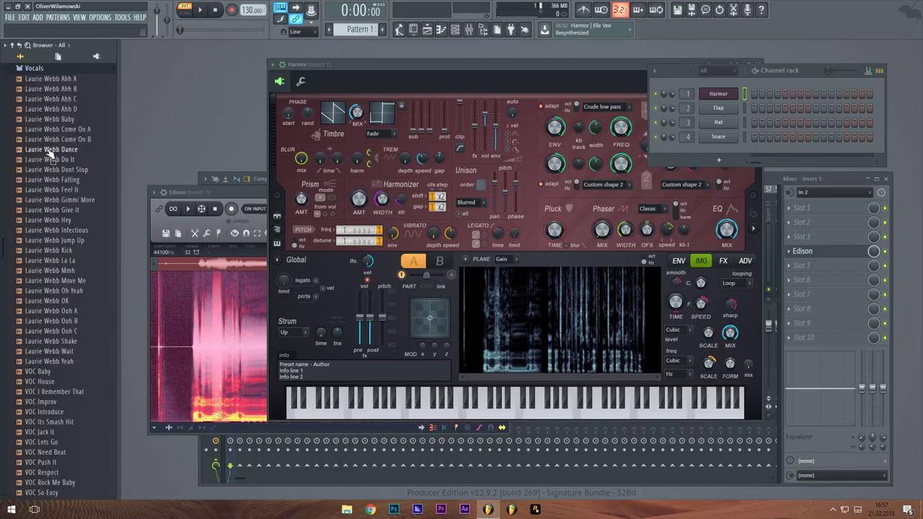
{"action": "left_click", "coordinate": [73, 283]}
{"action": "left_click_drag", "start_coordinate": [75, 288], "coordinate": [527, 313]}
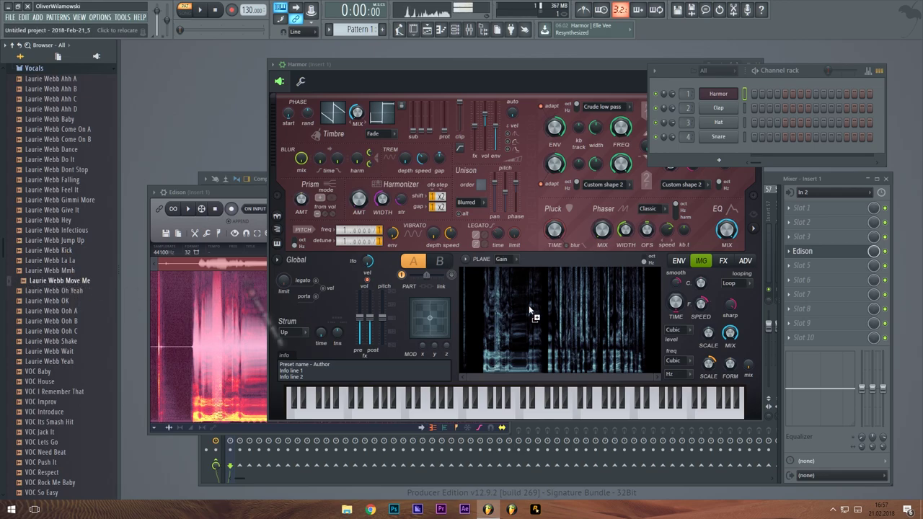
Load the recorded vocal from Edison into Harmor's image area again.
{"action": "left_click", "coordinate": [184, 191]}
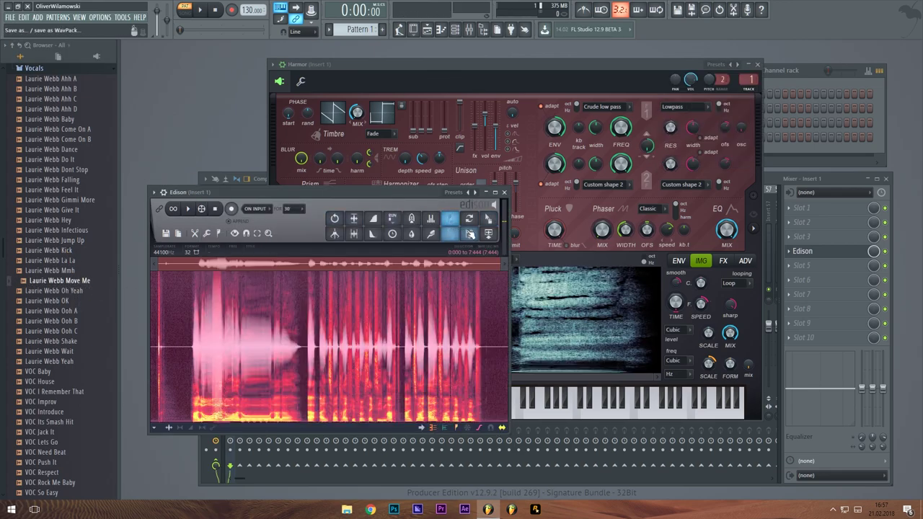
{"action": "left_click_drag", "start_coordinate": [489, 219], "coordinate": [601, 301]}
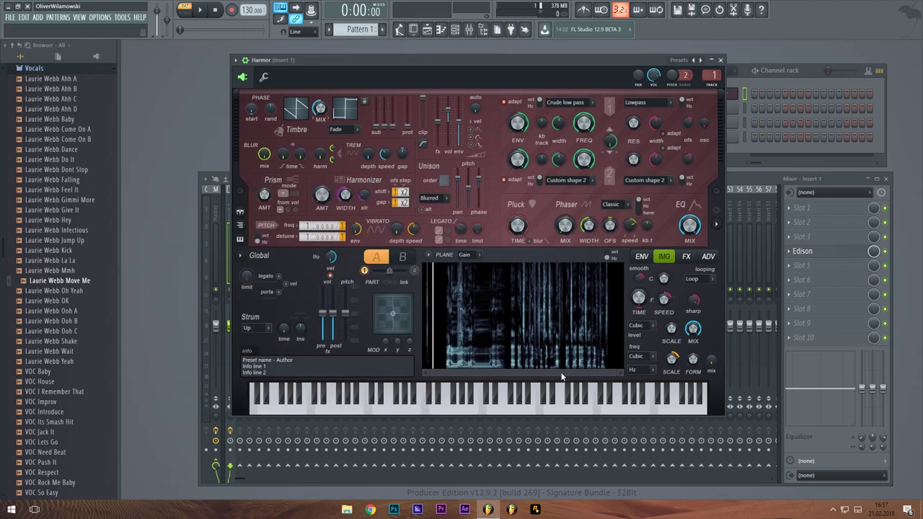
Audition a note in Harmor, raise the image time offset and increase the fine image speed.
{"action": "left_click", "coordinate": [483, 414]}
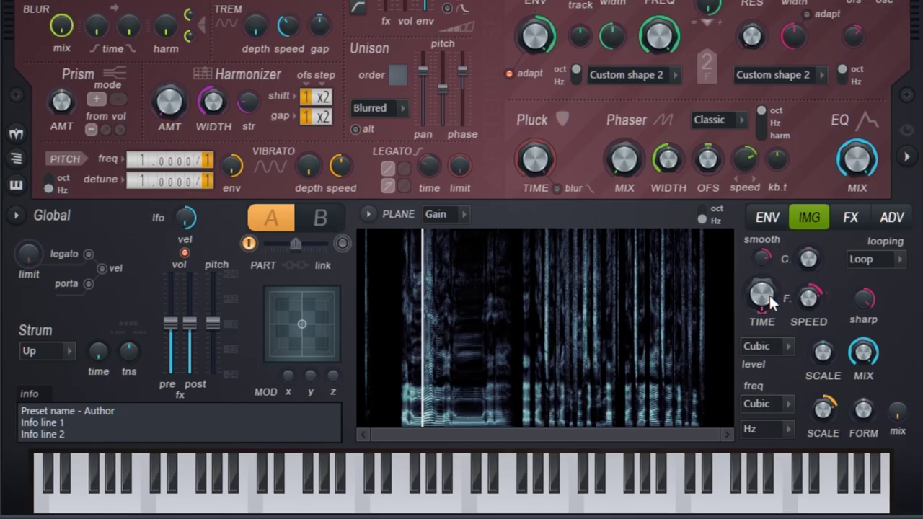
{"action": "left_click_drag", "start_coordinate": [768, 297], "coordinate": [769, 273]}
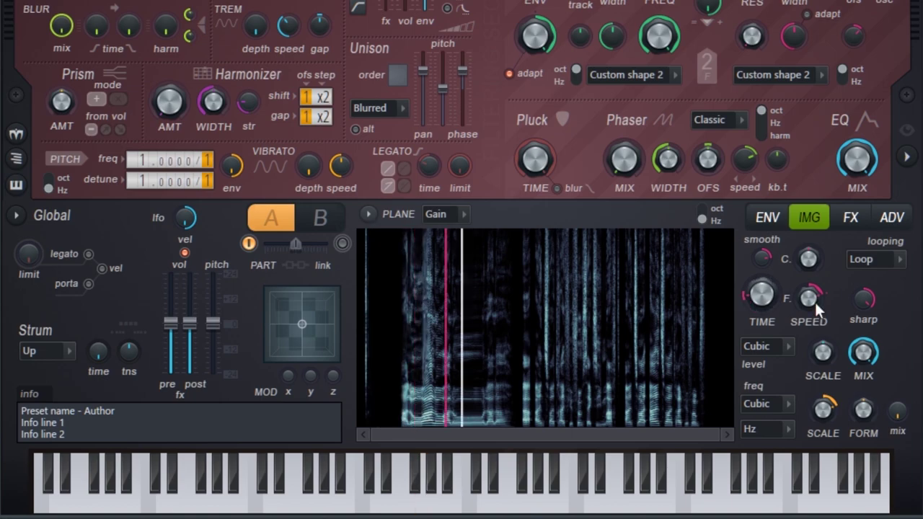
{"action": "left_click_drag", "start_coordinate": [815, 303], "coordinate": [815, 292]}
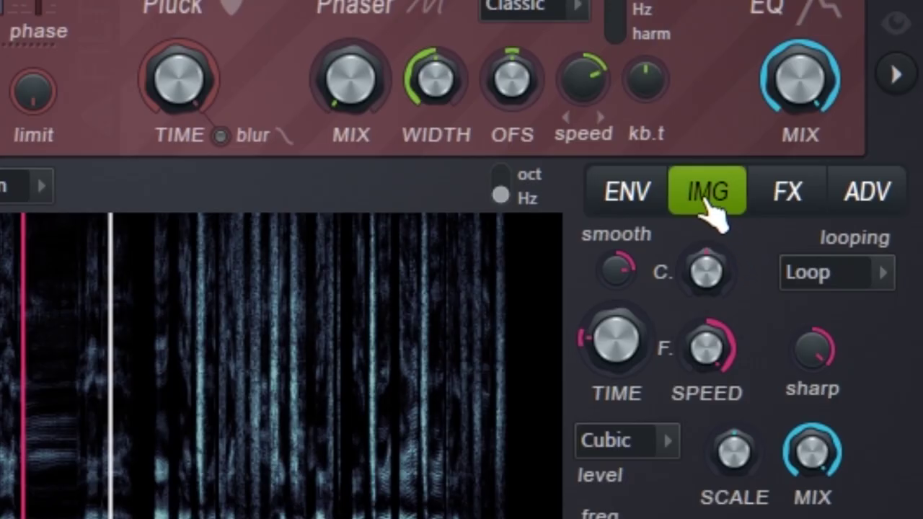
Reshape Harmor's volume envelope with an immediate attack and a shorter decay and release.
{"action": "left_click", "coordinate": [644, 208]}
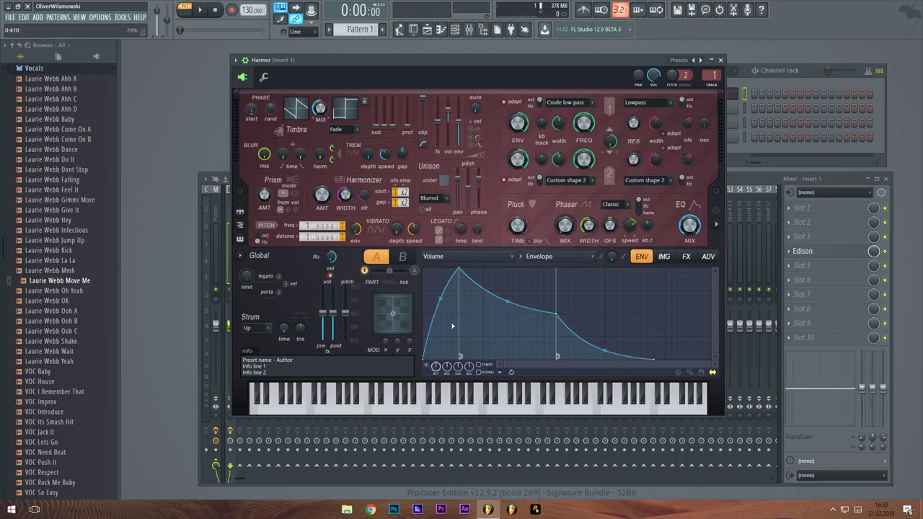
{"action": "left_click_drag", "start_coordinate": [457, 272], "coordinate": [424, 271]}
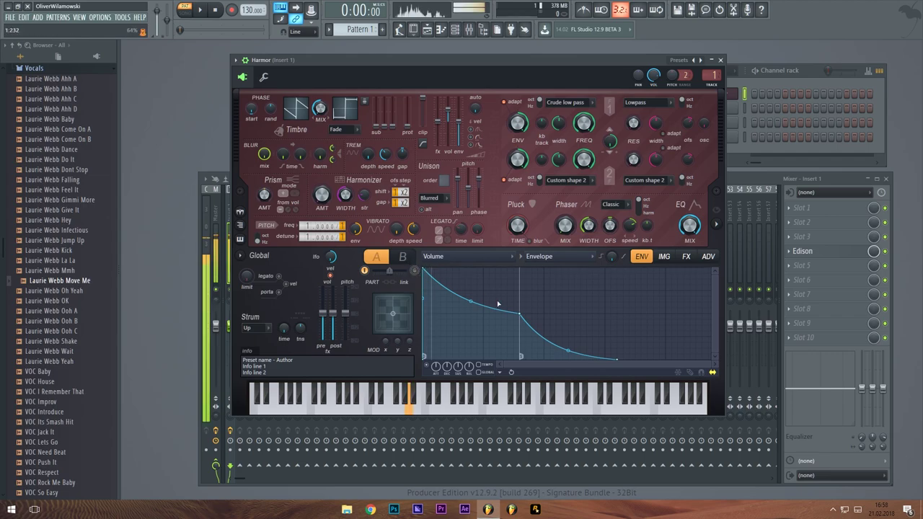
{"action": "left_click_drag", "start_coordinate": [518, 314], "coordinate": [439, 314]}
{"action": "left_click_drag", "start_coordinate": [532, 360], "coordinate": [457, 360]}
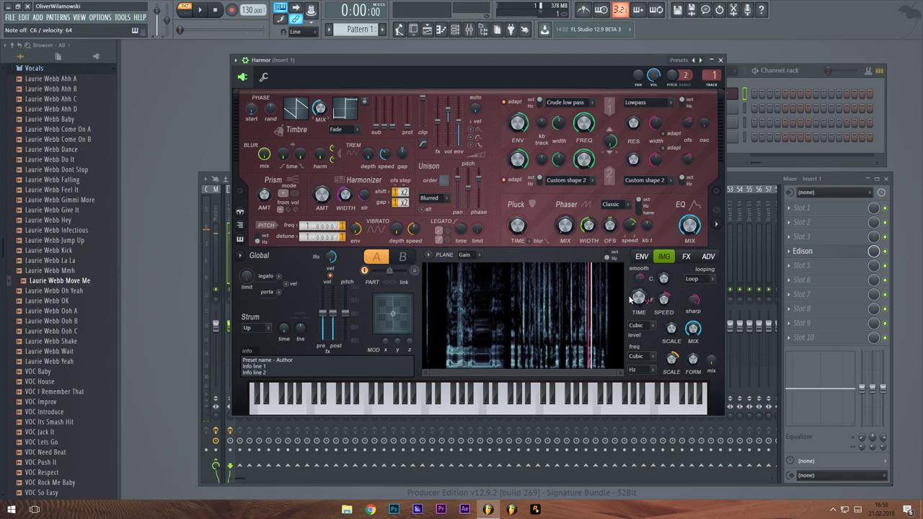
Load Fruity parametric EQ 2 into the first effect slot of Insert 1 in place of Edison.
{"action": "left_click_drag", "start_coordinate": [493, 64], "coordinate": [581, 68]}
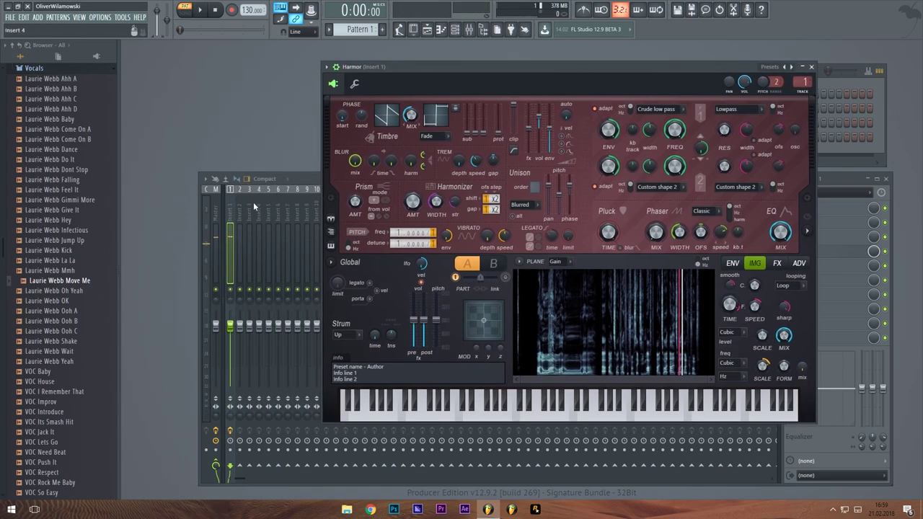
{"action": "left_click", "coordinate": [227, 203]}
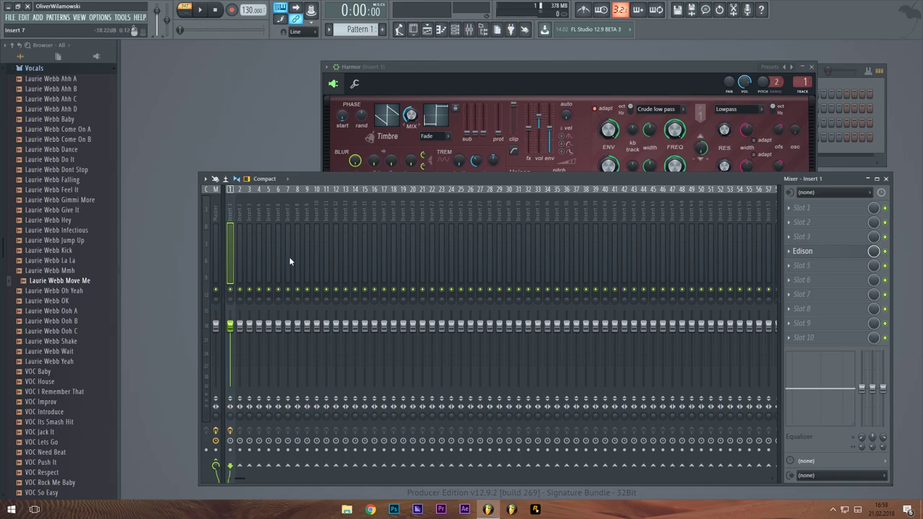
{"action": "key", "text": "F8"}
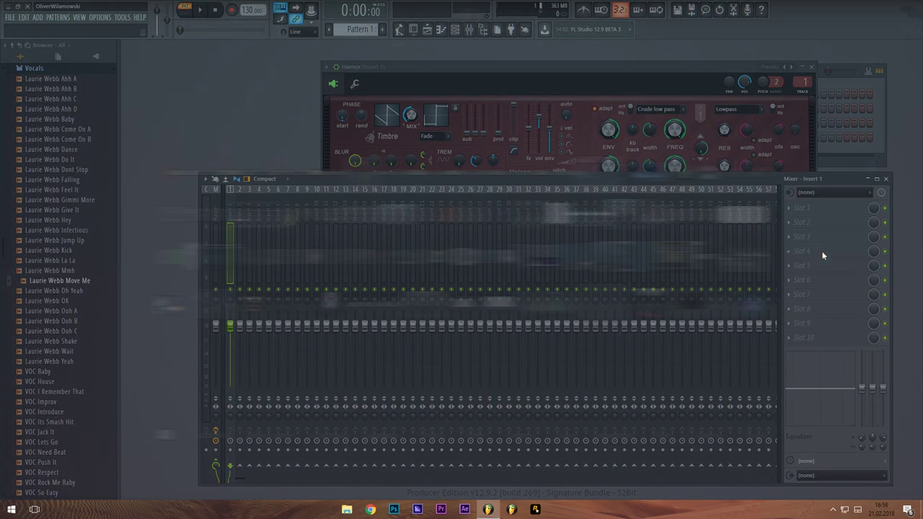
{"action": "left_click_drag", "start_coordinate": [92, 267], "coordinate": [717, 212]}
{"action": "left_click_drag", "start_coordinate": [267, 141], "coordinate": [490, 149]}
Shape the Parametric EQ 2 curve with a steep high-pass on band 1, a low-mid cut and a gentle high boost.
{"action": "left_click_drag", "start_coordinate": [442, 226], "coordinate": [475, 269]}
{"action": "left_click_drag", "start_coordinate": [626, 174], "coordinate": [626, 189]}
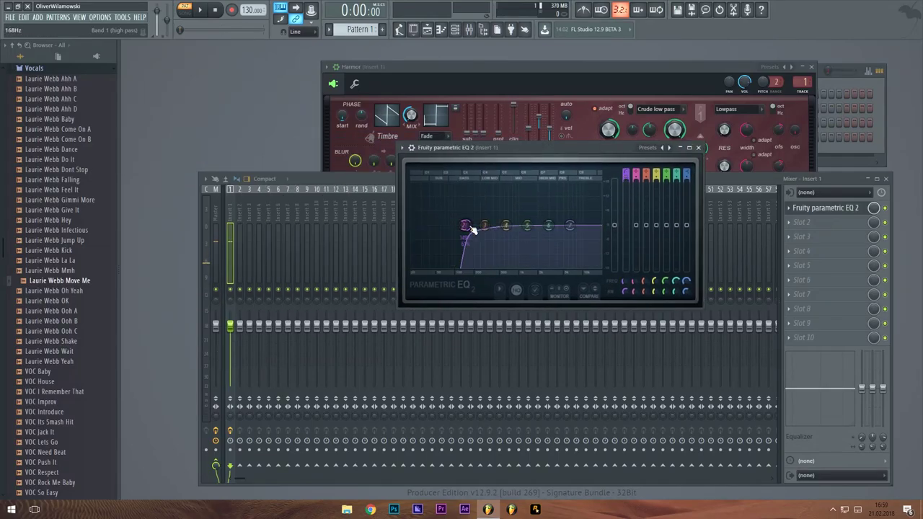
{"action": "left_click_drag", "start_coordinate": [486, 226], "coordinate": [496, 237]}
{"action": "left_click_drag", "start_coordinate": [549, 225], "coordinate": [461, 229]}
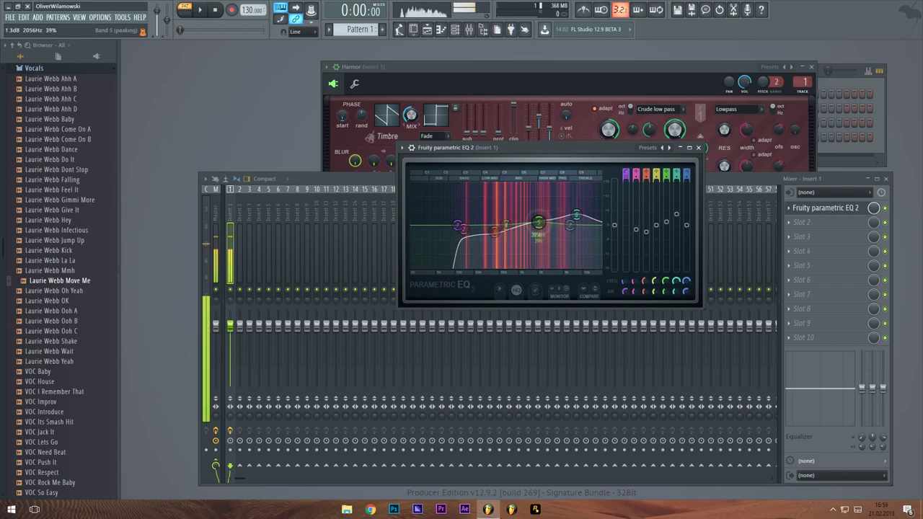
{"action": "left_click_drag", "start_coordinate": [541, 222], "coordinate": [494, 231]}
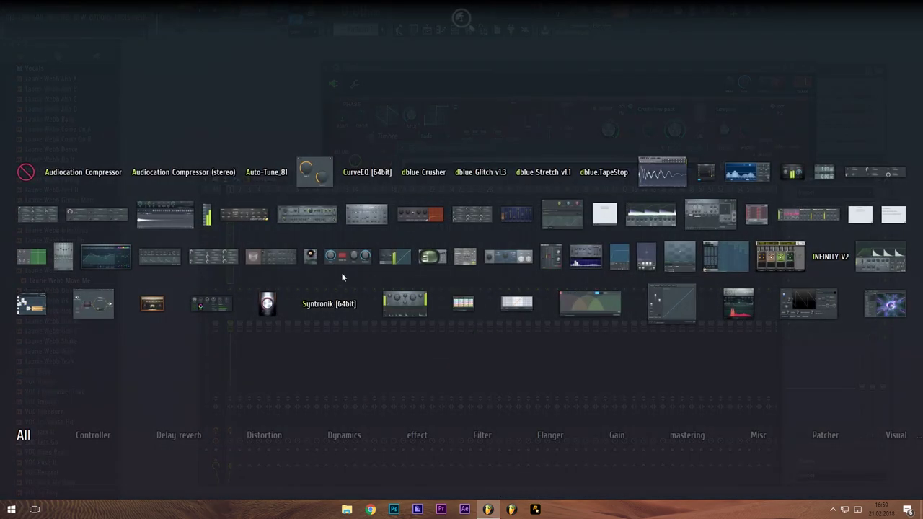
Add Fruity Reeverb 2, Vocodex and Fruity Flangus to Insert 1, choosing the Deep chorus preset for Flangus.
{"action": "left_click_drag", "start_coordinate": [306, 270], "coordinate": [809, 223]}
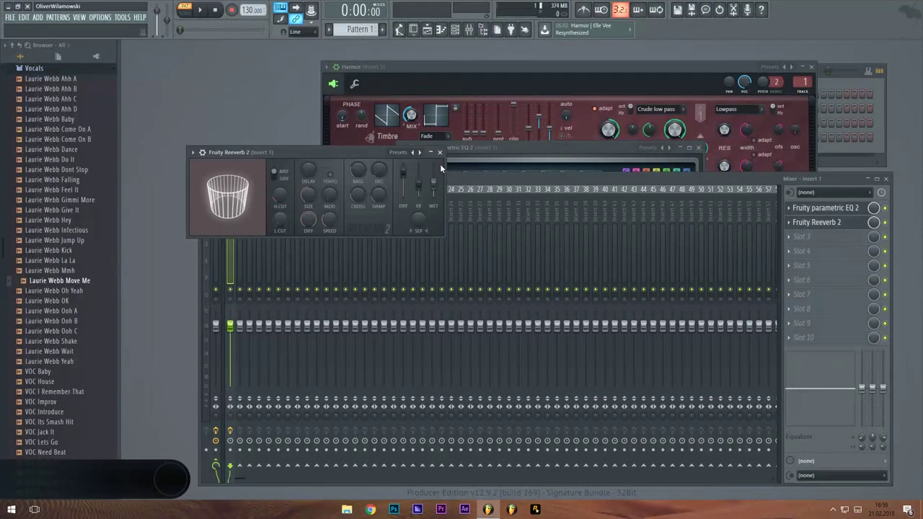
{"action": "left_click_drag", "start_coordinate": [320, 153], "coordinate": [580, 167]}
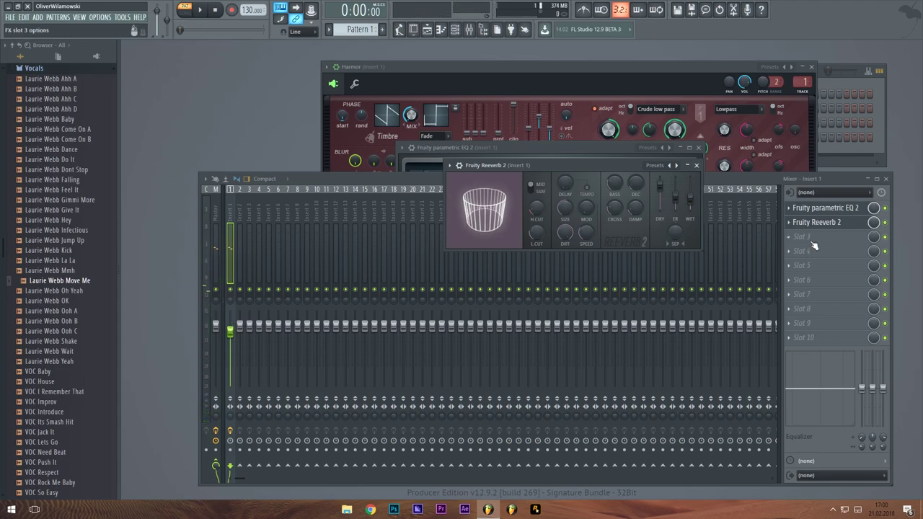
{"action": "key", "text": "F8"}
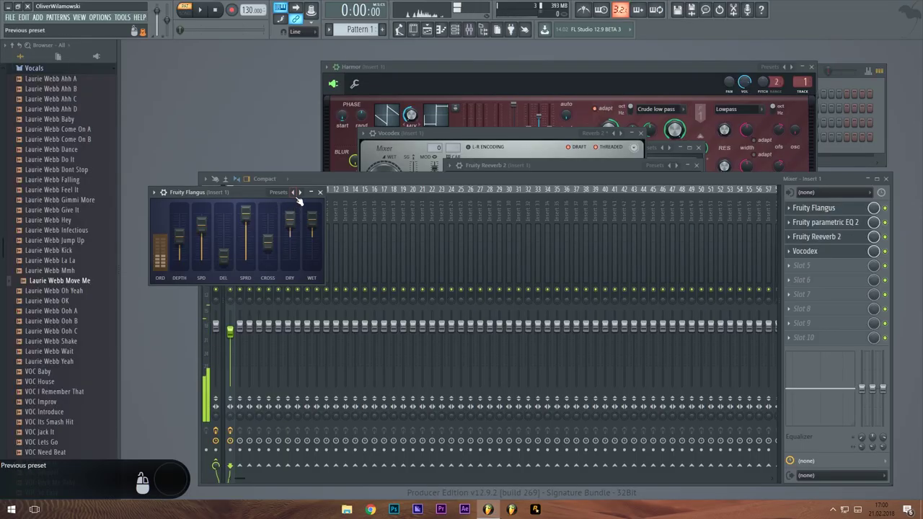
{"action": "left_click", "coordinate": [301, 193]}
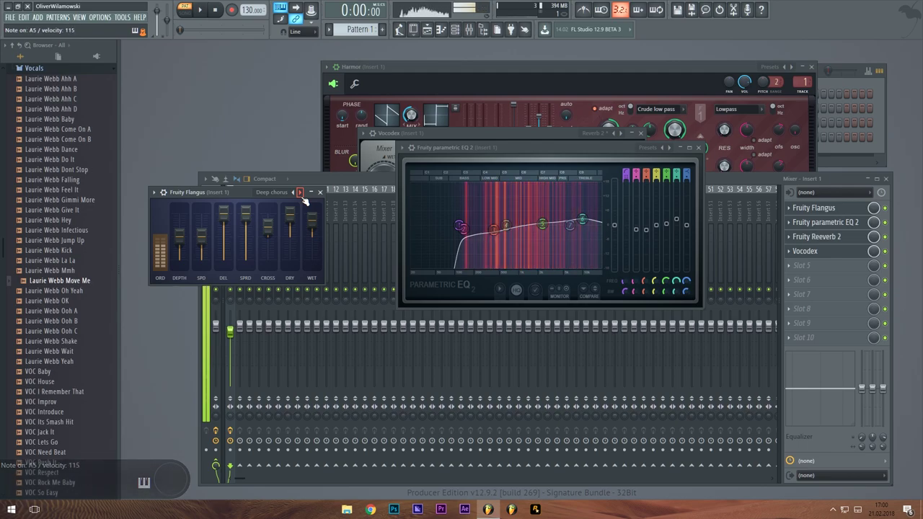
{"action": "left_click", "coordinate": [647, 108]}
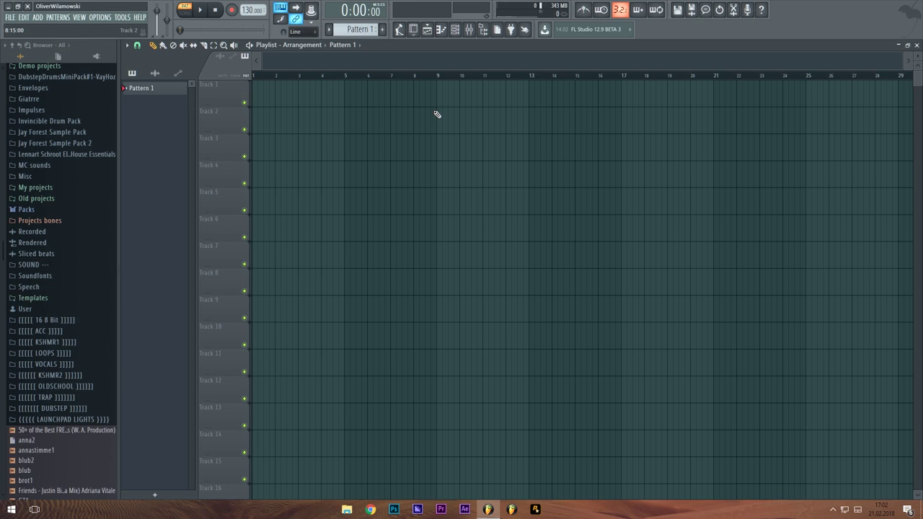
Place the VOC_ThatsRight vocal sample from the packs at bar 1 of Track 1 in the playlist.
{"action": "scroll", "coordinate": [83, 351], "scroll_direction": "down", "scroll_amount": 4}
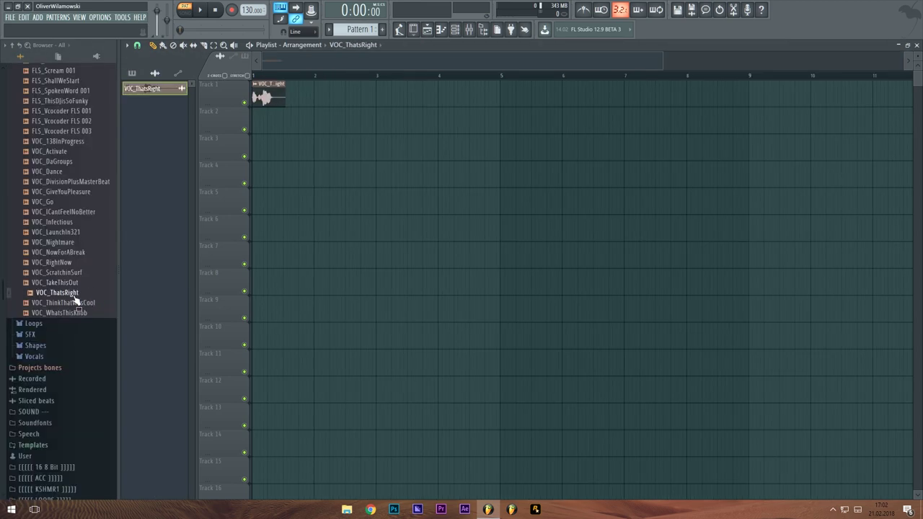
{"action": "left_click_drag", "start_coordinate": [73, 296], "coordinate": [261, 97]}
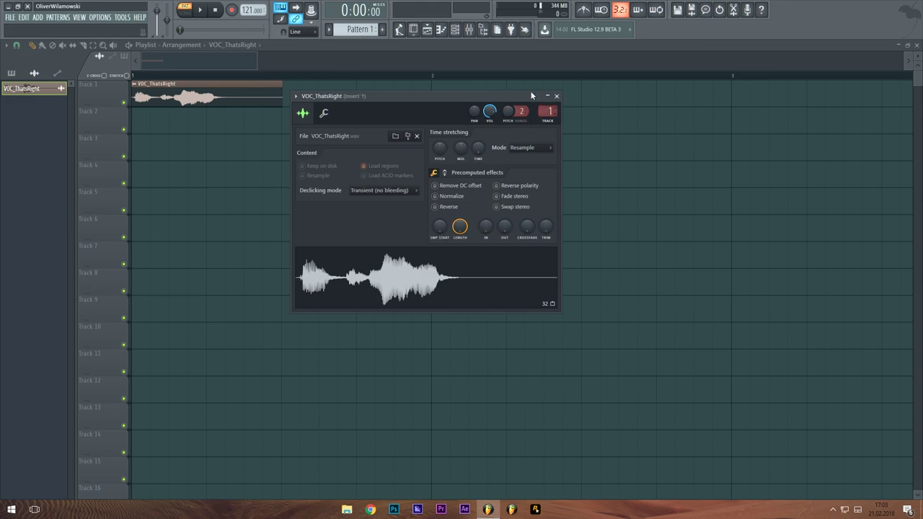
Load Pitcher into slot 1 of Insert 1 and set its MIDI input port number to 1.
{"action": "left_click", "coordinate": [476, 35]}
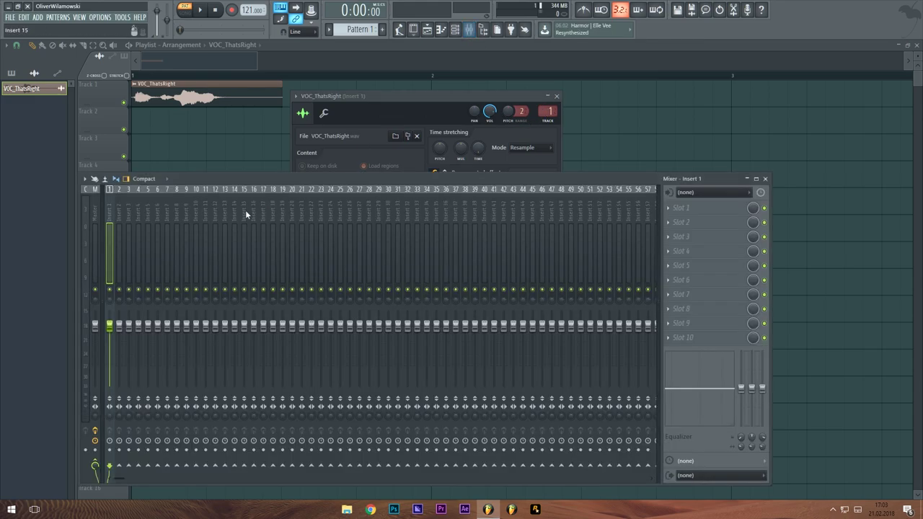
{"action": "left_click", "coordinate": [675, 214]}
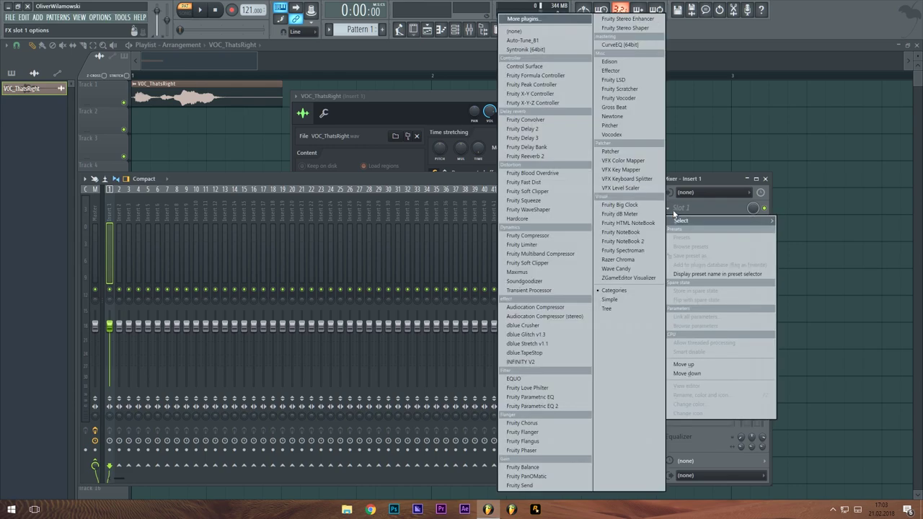
{"action": "left_click", "coordinate": [610, 125]}
{"action": "left_click_drag", "start_coordinate": [204, 189], "coordinate": [560, 175]}
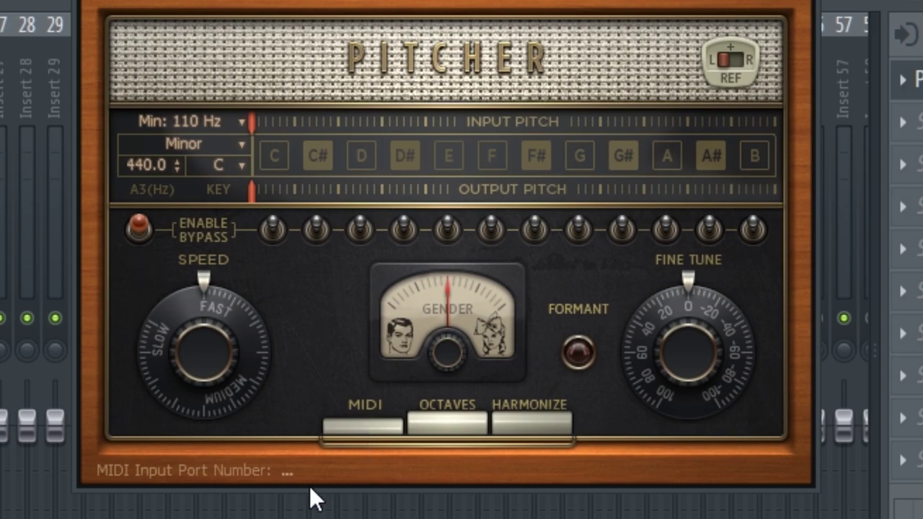
{"action": "left_click_drag", "start_coordinate": [290, 474], "coordinate": [291, 467]}
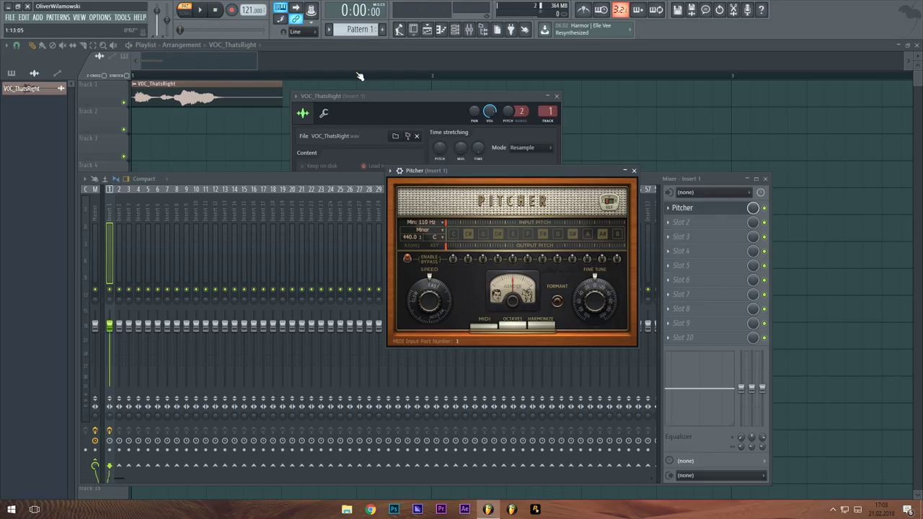
Replace the Kick channel with a MIDI Out instrument and set its port to 1.
{"action": "key", "text": "F12"}
{"action": "left_click", "coordinate": [455, 29]}
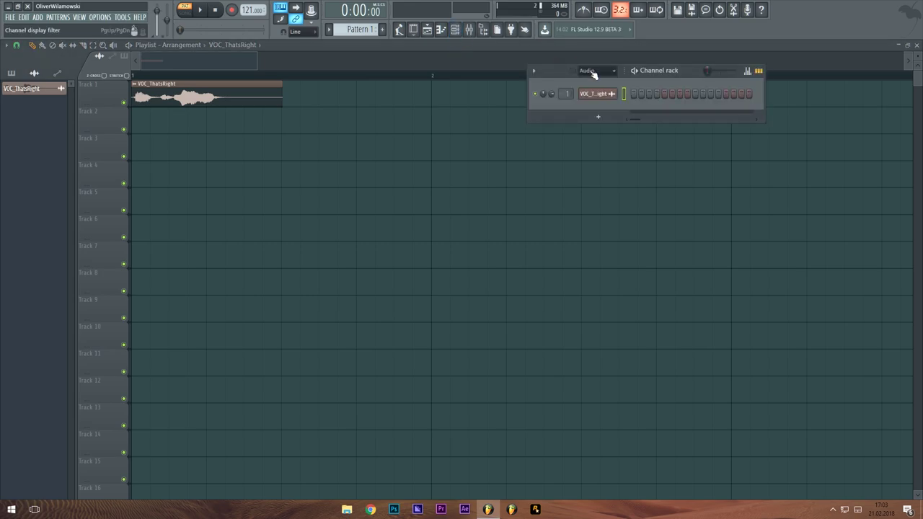
{"action": "right_click", "coordinate": [599, 105]}
{"action": "mouse_move", "coordinate": [641, 178]}
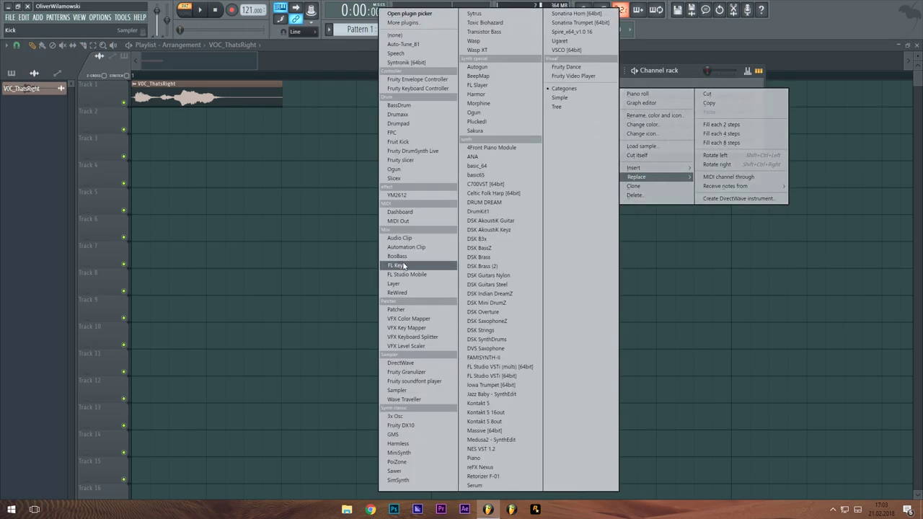
{"action": "left_click", "coordinate": [404, 220]}
{"action": "scroll", "coordinate": [659, 166], "scroll_direction": "up", "scroll_amount": 1}
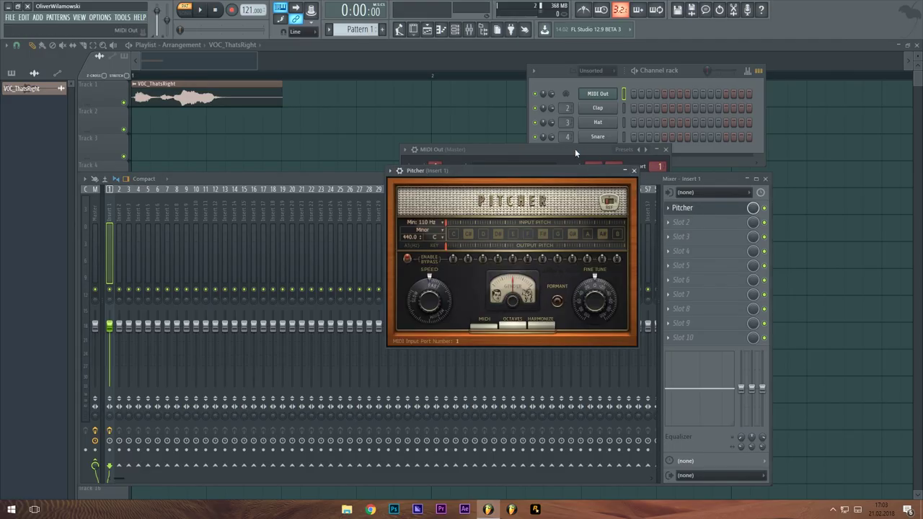
Arrange the MIDI Out and Pitcher windows side by side and play the song to audition the MIDI-controlled vocal.
{"action": "left_click_drag", "start_coordinate": [575, 148], "coordinate": [768, 147]}
{"action": "left_click_drag", "start_coordinate": [547, 170], "coordinate": [479, 152]}
{"action": "left_click", "coordinate": [643, 150]}
{"action": "left_click", "coordinate": [201, 11]}
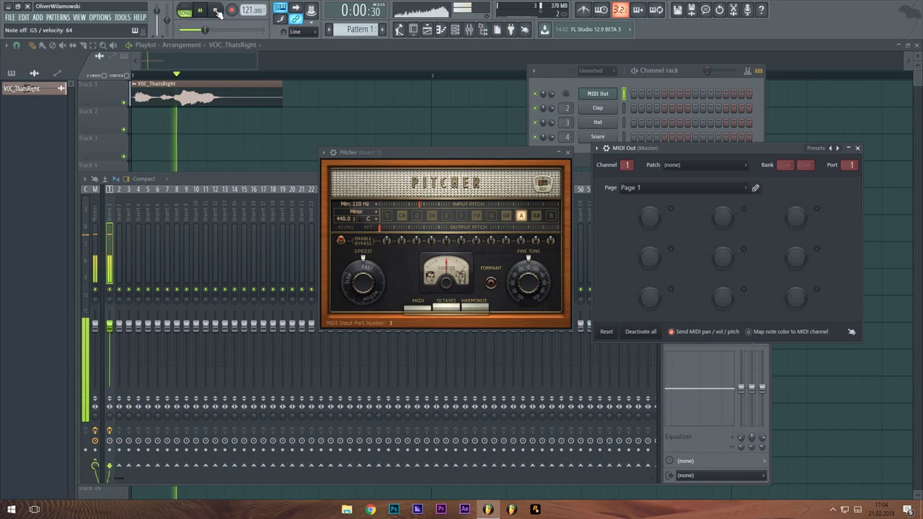
Arrange chopped VOC_ThatsRight pieces on Tracks 1 and 2 over bars 1 and 2, and set the project tempo to 109.
{"action": "left_click", "coordinate": [218, 10]}
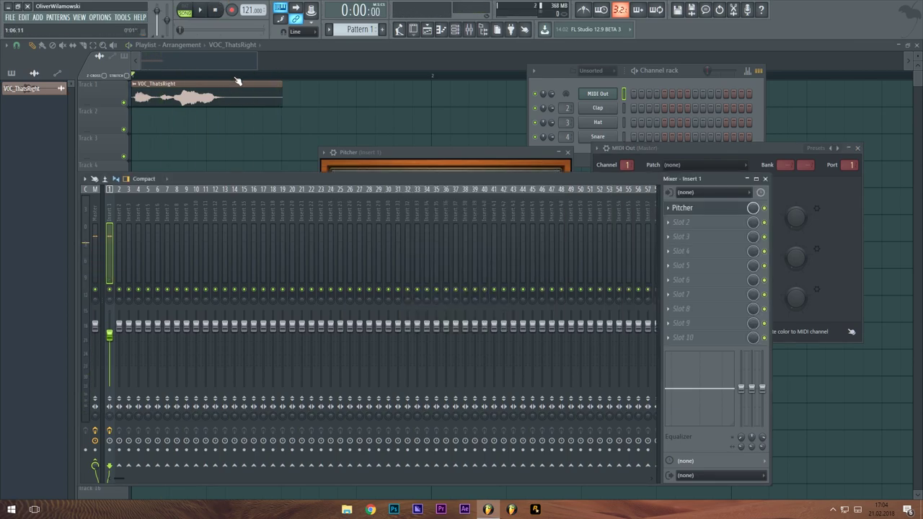
{"action": "left_click", "coordinate": [236, 82]}
{"action": "scroll", "coordinate": [345, 152], "scroll_direction": "up", "scroll_amount": 3}
{"action": "scroll", "coordinate": [187, 65], "scroll_direction": "down", "scroll_amount": 2}
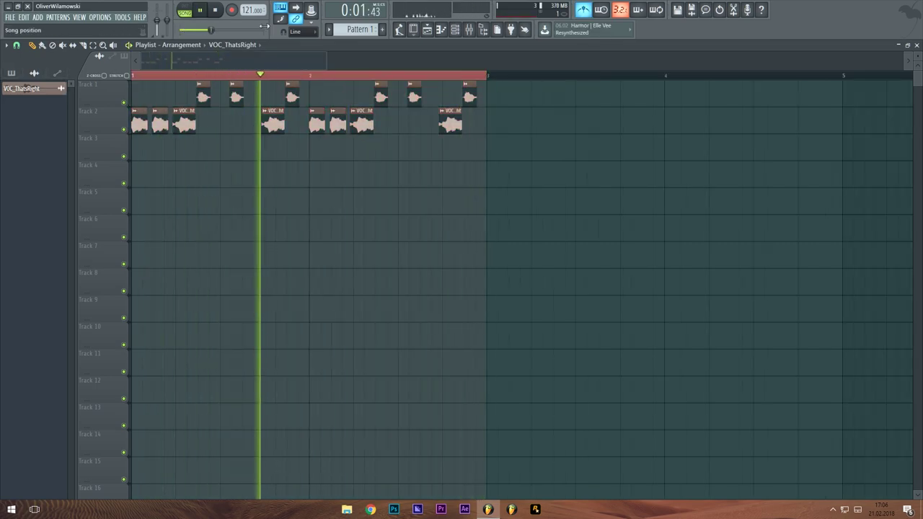
{"action": "left_click_drag", "start_coordinate": [250, 10], "coordinate": [250, 26]}
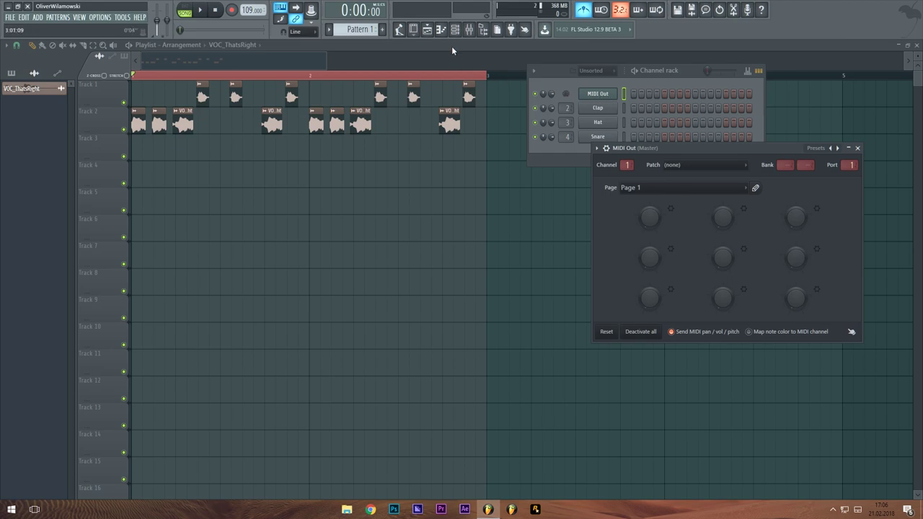
Place Pattern 1 at bar 1 of Track 3 in the playlist.
{"action": "key", "text": "F7"}
{"action": "left_click", "coordinate": [246, 45]}
{"action": "left_click_drag", "start_coordinate": [403, 243], "coordinate": [126, 131]}
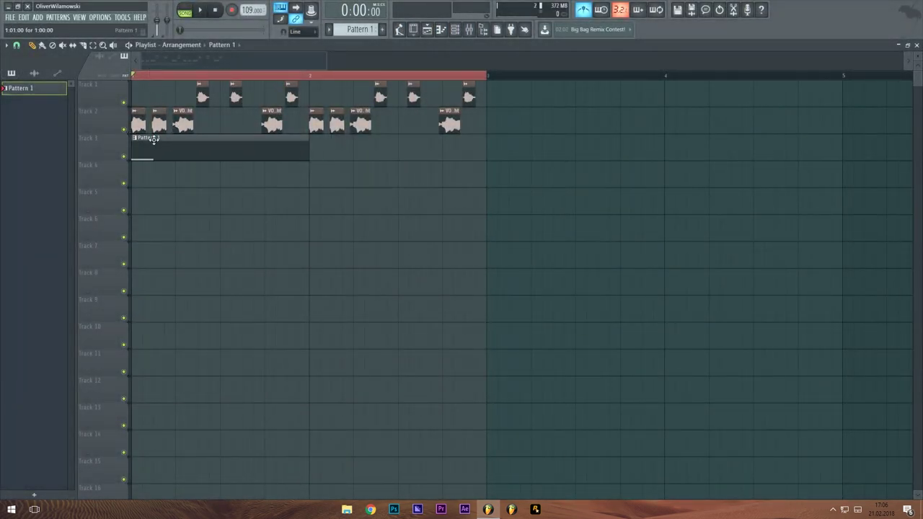
Write a two-bar MIDI Out melody in Pattern 1 with the notes G#6, C#7, A6, G#6, G#6, C#7, A6, G#6.
{"action": "double_click", "coordinate": [153, 140]}
{"action": "left_click", "coordinate": [650, 95]}
{"action": "scroll", "coordinate": [295, 183], "scroll_direction": "up", "scroll_amount": 1}
{"action": "scroll", "coordinate": [274, 67], "scroll_direction": "up", "scroll_amount": 4}
{"action": "scroll", "coordinate": [268, 72], "scroll_direction": "down", "scroll_amount": 2}
{"action": "left_click_drag", "start_coordinate": [295, 120], "coordinate": [293, 142]}
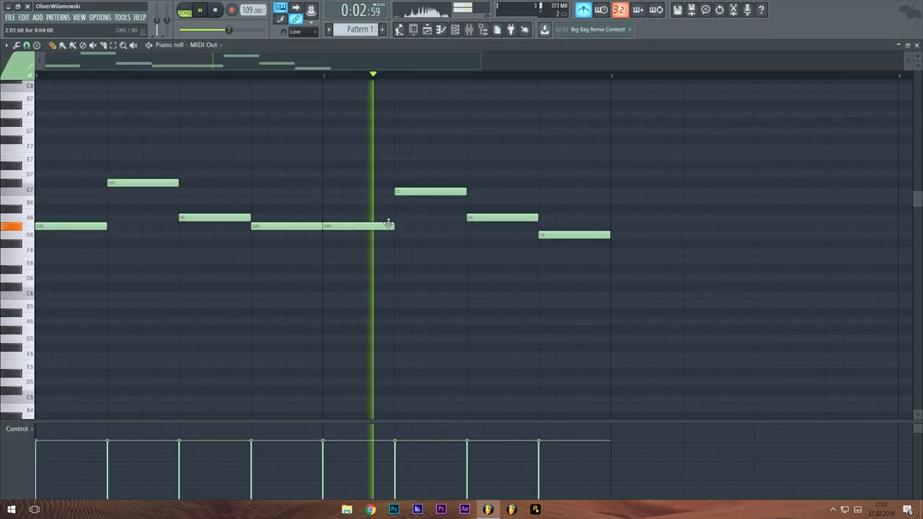
{"action": "left_click_drag", "start_coordinate": [440, 188], "coordinate": [440, 180]}
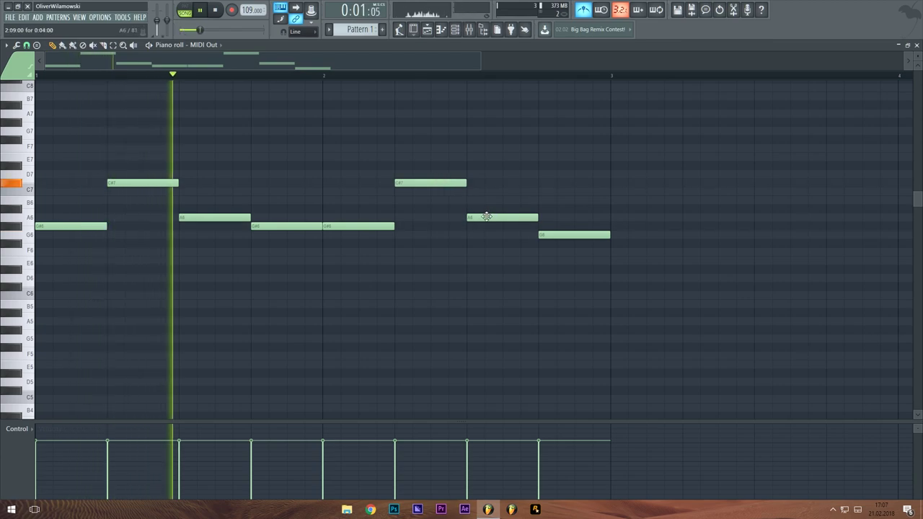
{"action": "left_click_drag", "start_coordinate": [544, 231], "coordinate": [548, 222]}
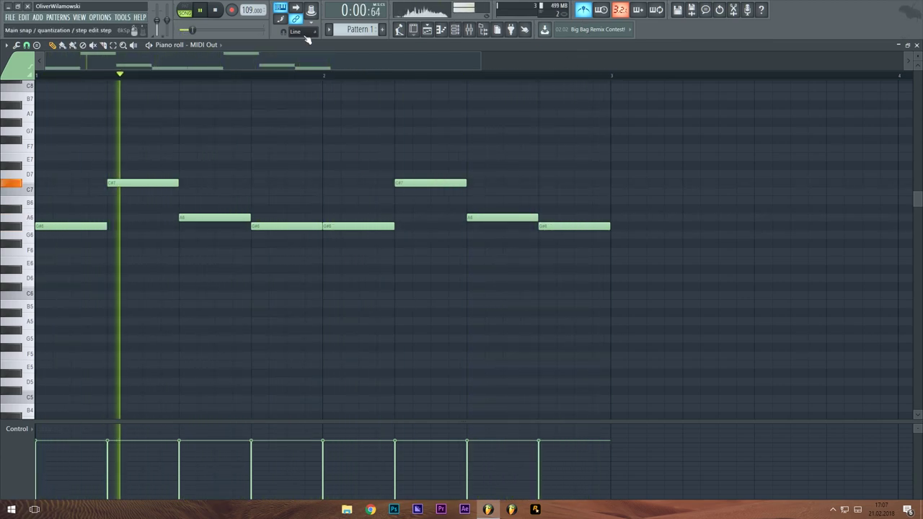
Raise the time-stretching pitch of the VOC_ThatsRight sample and play the arrangement to check it.
{"action": "scroll", "coordinate": [484, 130], "scroll_direction": "up", "scroll_amount": 1}
{"action": "left_click", "coordinate": [426, 30]}
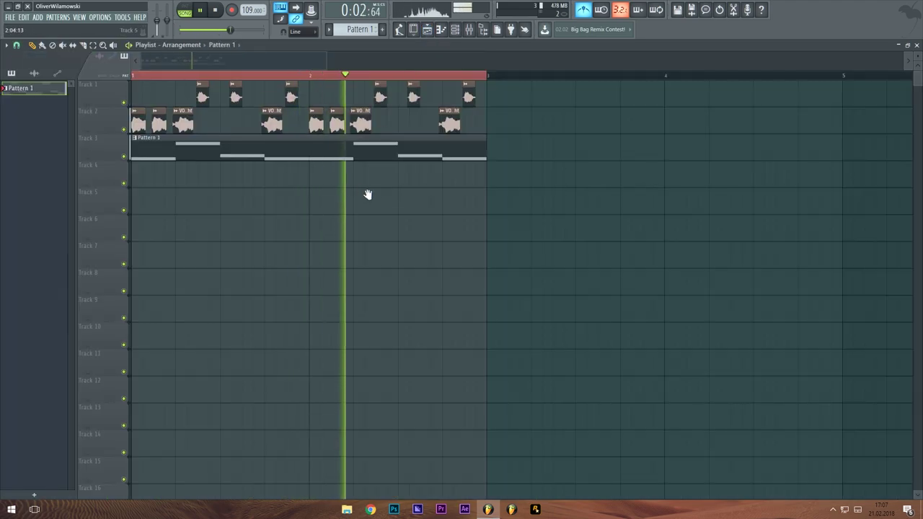
{"action": "scroll", "coordinate": [228, 193], "scroll_direction": "up", "scroll_amount": 2}
{"action": "key", "text": "space"}
{"action": "double_click", "coordinate": [297, 124]}
{"action": "left_click_drag", "start_coordinate": [444, 99], "coordinate": [567, 105]}
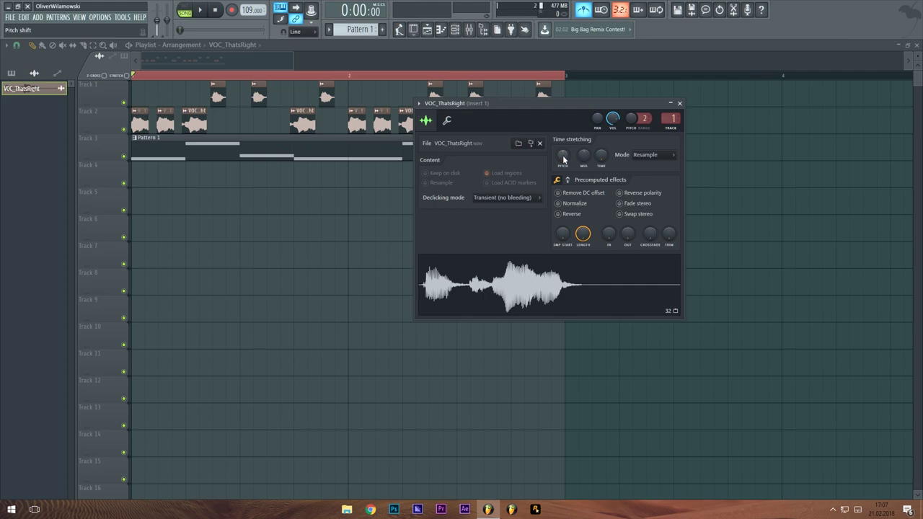
{"action": "left_click_drag", "start_coordinate": [563, 155], "coordinate": [563, 161]}
{"action": "key", "text": "space"}
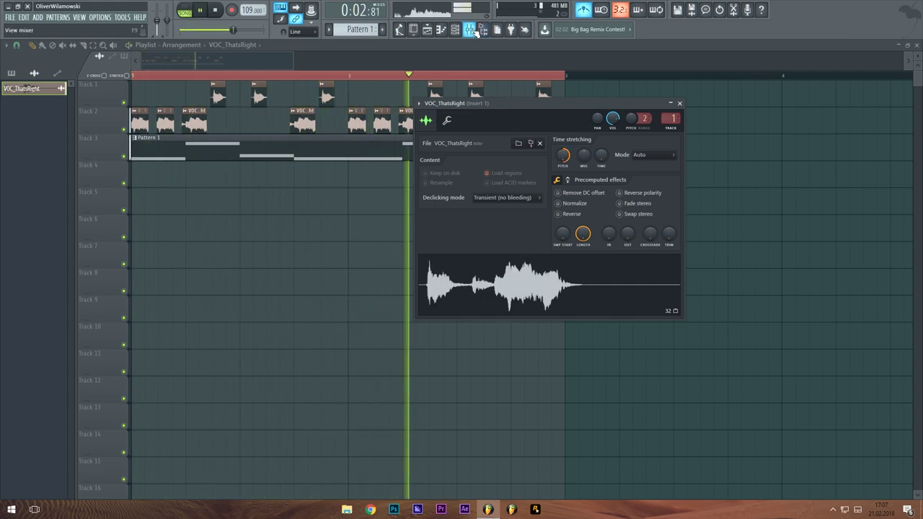
{"action": "key", "text": "space"}
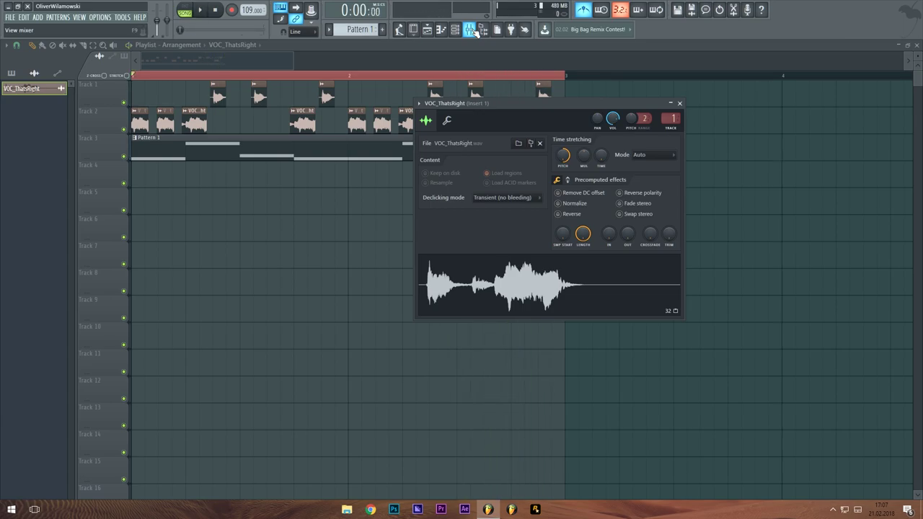
Load Fruity Parametric EQ 2 into slot 2 of Insert 1.
{"action": "left_click", "coordinate": [470, 30]}
{"action": "left_click_drag", "start_coordinate": [284, 179], "coordinate": [395, 171]}
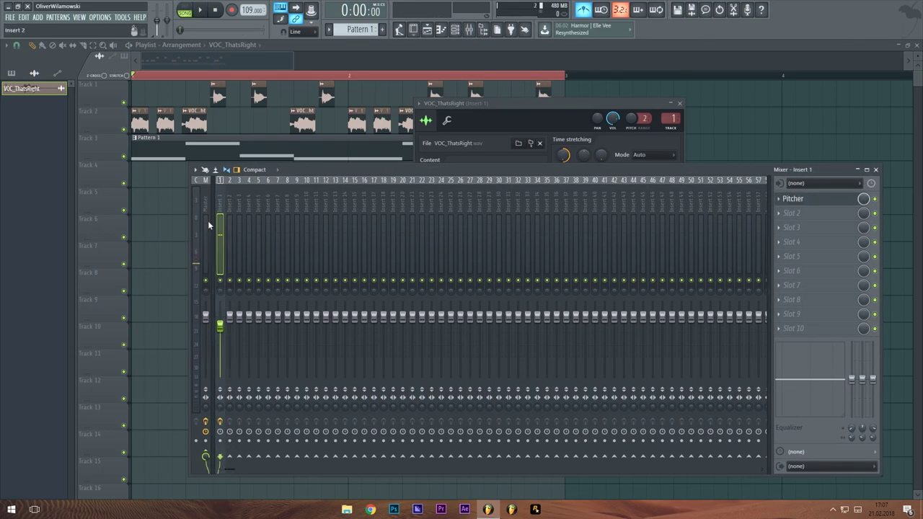
{"action": "key", "text": "F8"}
{"action": "left_click_drag", "start_coordinate": [45, 264], "coordinate": [793, 215]}
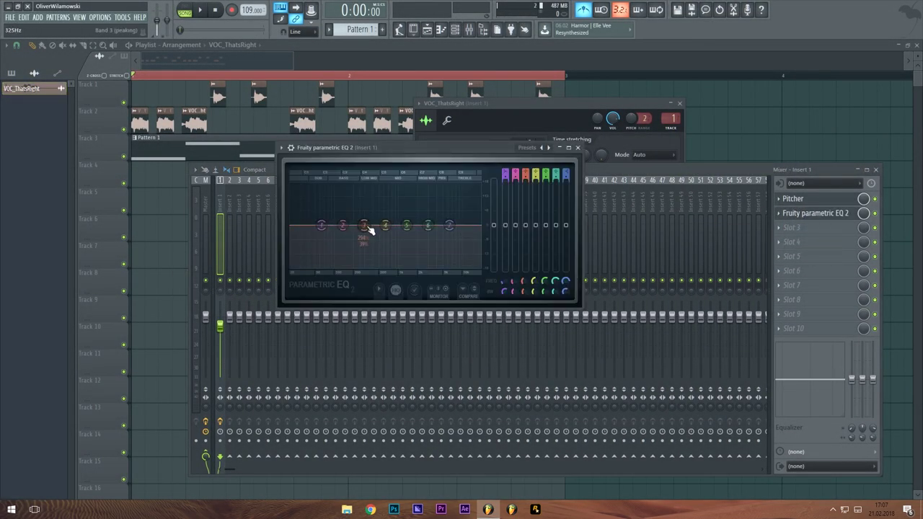
Shape the EQ during playback with a high-pass on band 1, a slight band 4 dip and band 6 boosted 1.9 dB at 7549 Hz.
{"action": "left_click_drag", "start_coordinate": [318, 229], "coordinate": [343, 264]}
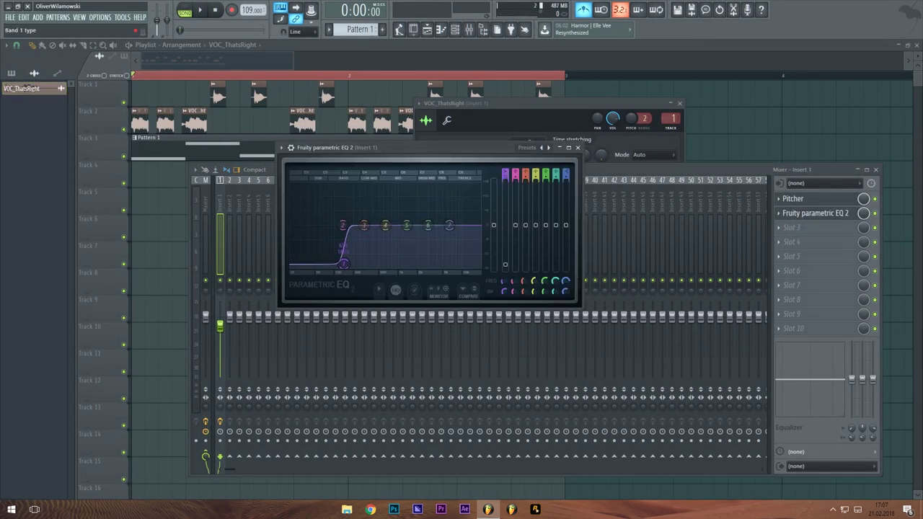
{"action": "left_click_drag", "start_coordinate": [505, 174], "coordinate": [505, 189]}
{"action": "key", "text": "space"}
{"action": "left_click_drag", "start_coordinate": [346, 226], "coordinate": [386, 229]}
{"action": "left_click_drag", "start_coordinate": [428, 225], "coordinate": [454, 221]}
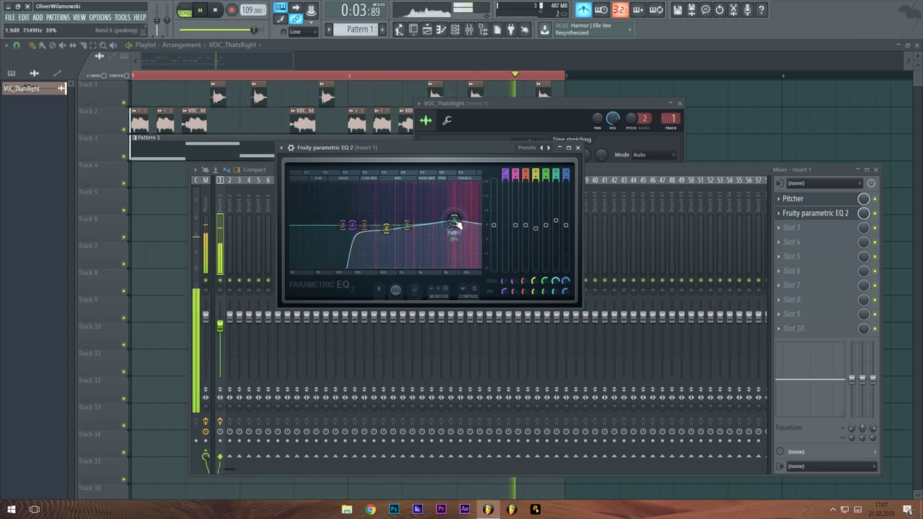
{"action": "key", "text": "space"}
Load Fruity Reeverb 2 into slot 3 of Insert 1 and set the insert's level to -4.0 dB during playback.
{"action": "key", "text": "F8"}
{"action": "left_click_drag", "start_coordinate": [274, 261], "coordinate": [787, 228]}
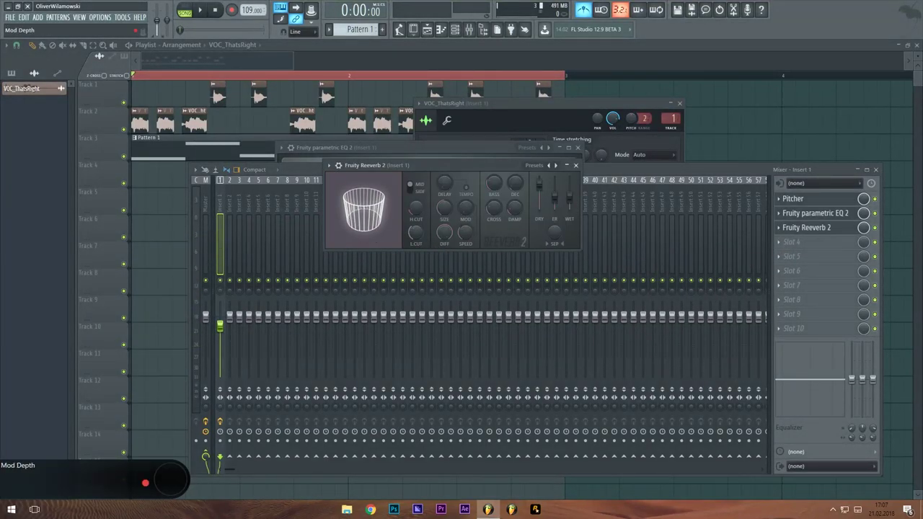
{"action": "key", "text": "space"}
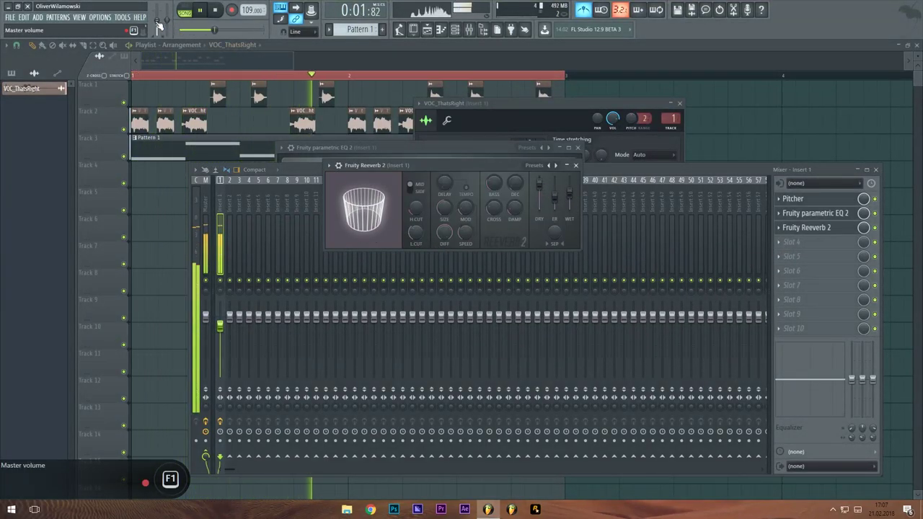
{"action": "left_click_drag", "start_coordinate": [220, 326], "coordinate": [220, 327]}
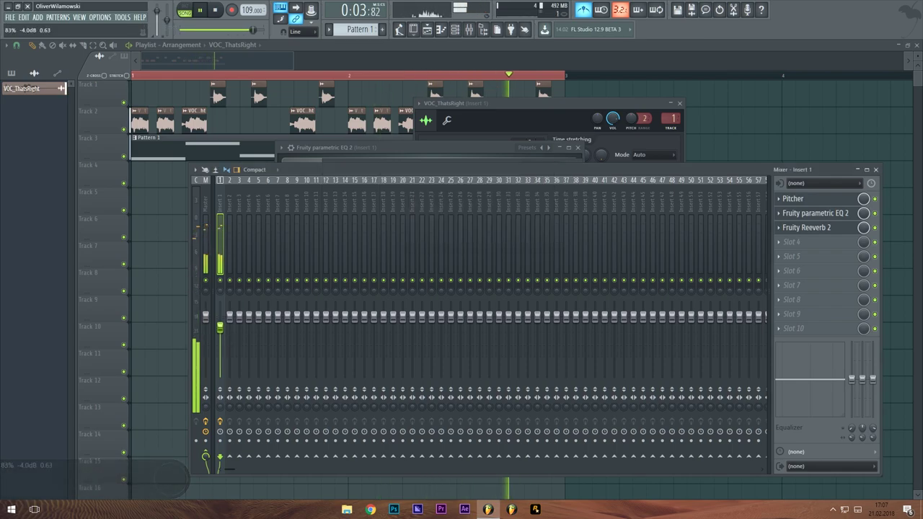
{"action": "key", "text": "space"}
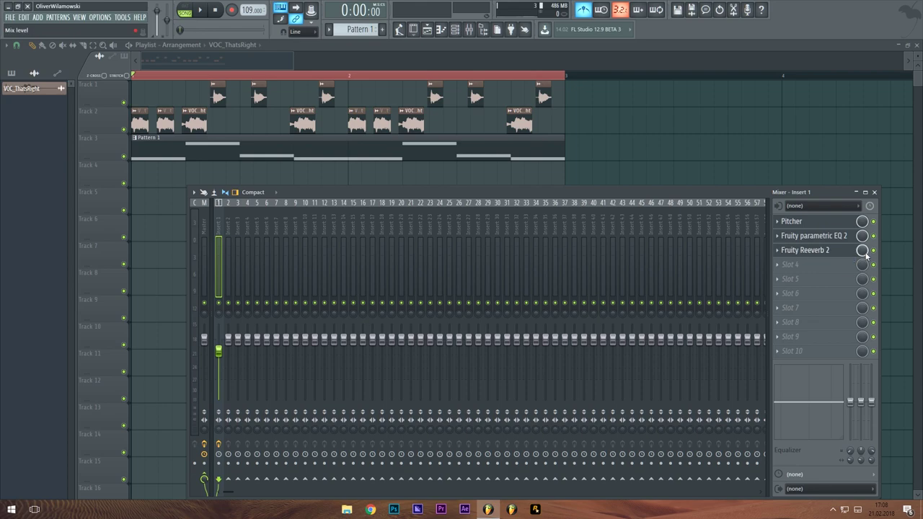
Reset the VOC_ThatsRight pitch shift to its default and play the vocal with the EQ and reverb bypassed.
{"action": "key", "text": "space"}
{"action": "key", "text": "space"}
{"action": "double_click", "coordinate": [294, 125]}
{"action": "right_click", "coordinate": [567, 157]}
{"action": "left_click", "coordinate": [572, 163]}
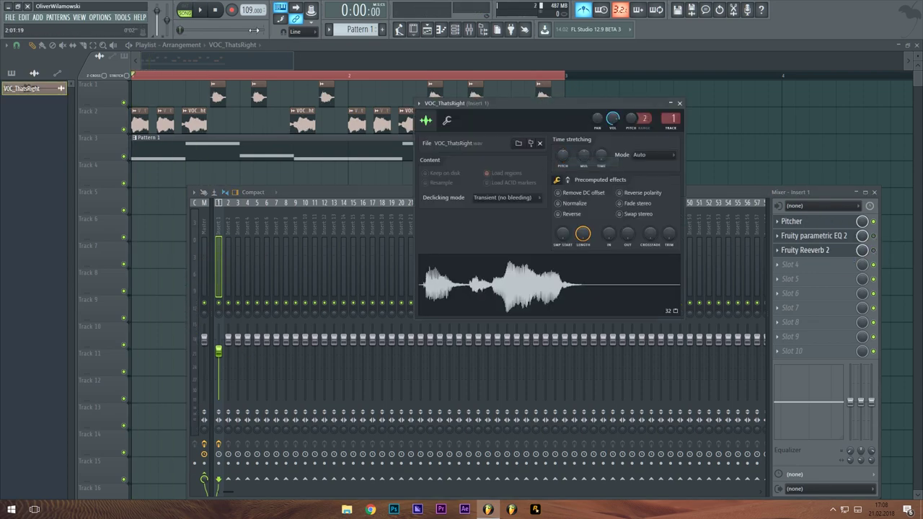
{"action": "left_click", "coordinate": [201, 11]}
{"action": "left_click", "coordinate": [218, 11]}
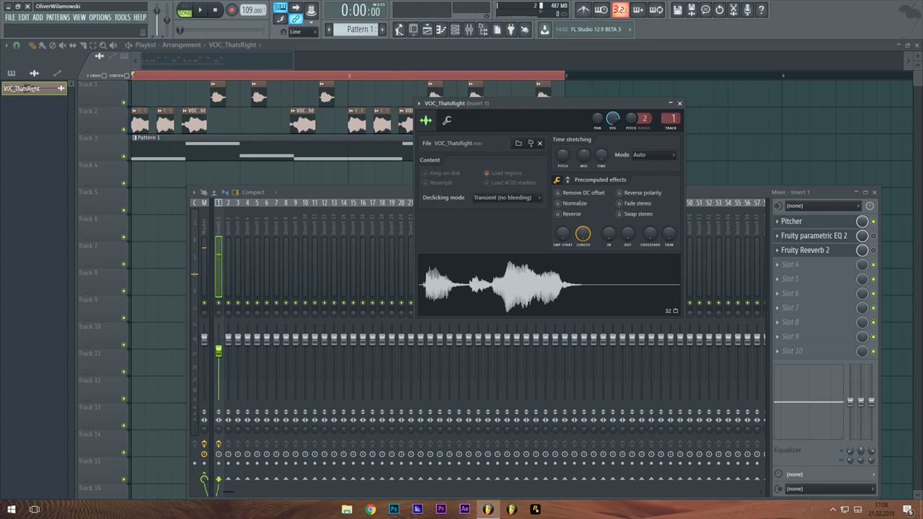
Render the selected two bars to Vocal1.wav and place that file at bar 1 of Track 4.
{"action": "key", "text": "F12"}
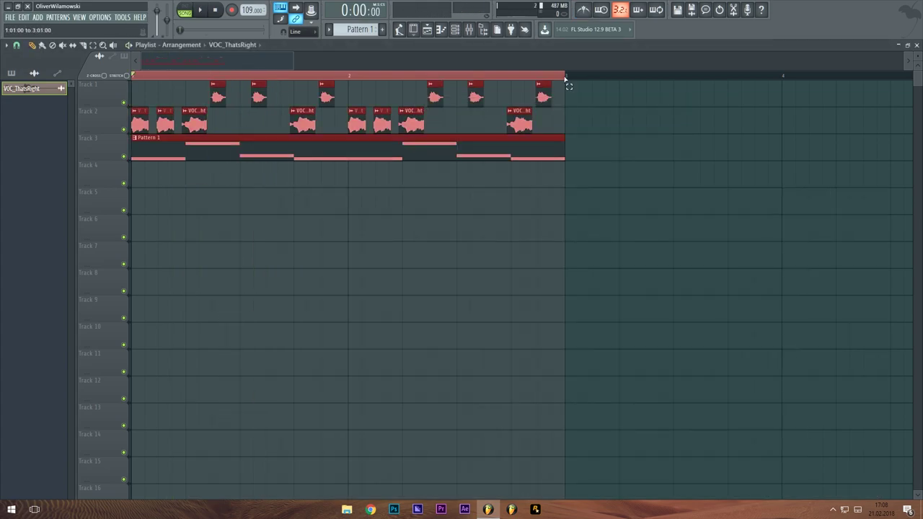
{"action": "left_click", "coordinate": [11, 17]}
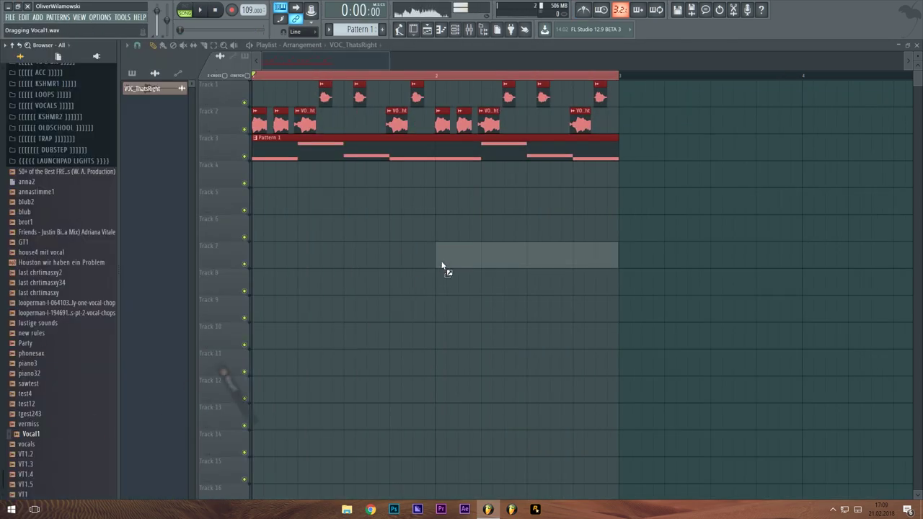
{"action": "left_click_drag", "start_coordinate": [442, 267], "coordinate": [441, 249]}
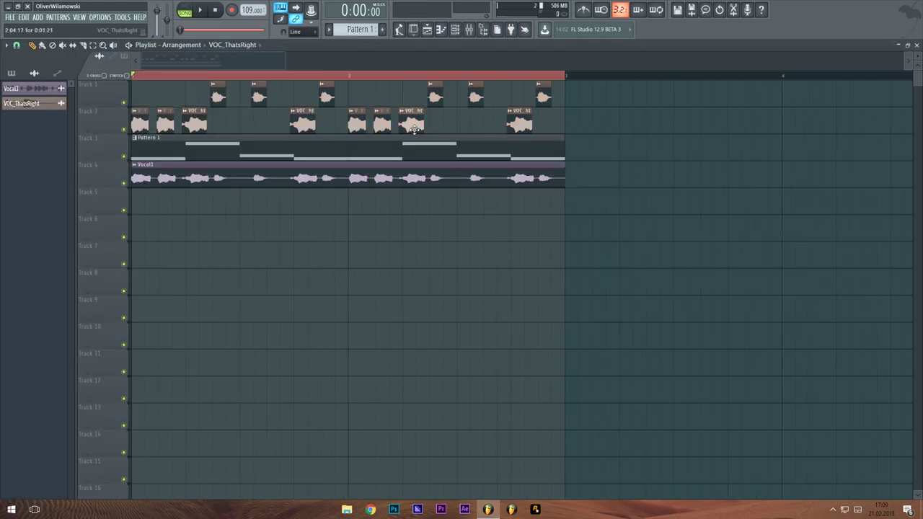
Raise the VOC_ThatsRight pitch shift again and play it together with the rendered Vocal1 clip.
{"action": "double_click", "coordinate": [413, 129]}
{"action": "left_click_drag", "start_coordinate": [564, 155], "coordinate": [565, 159]}
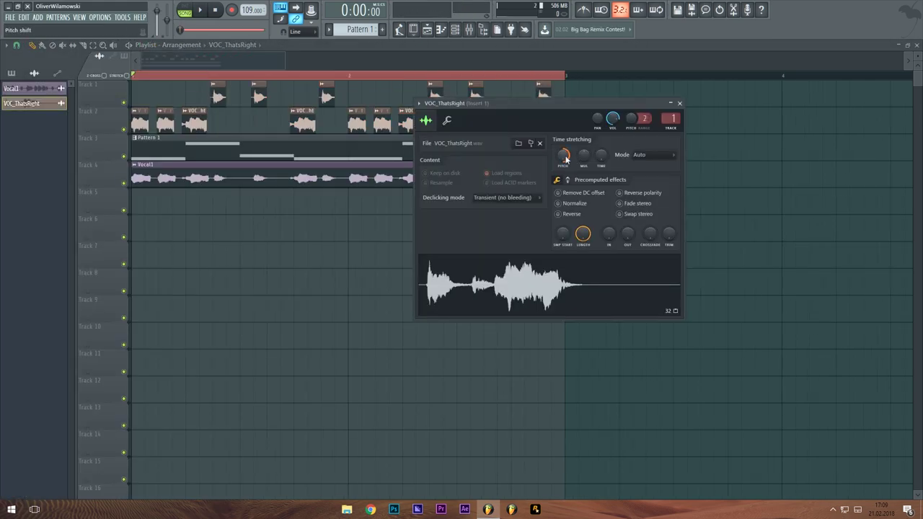
{"action": "left_click", "coordinate": [468, 28]}
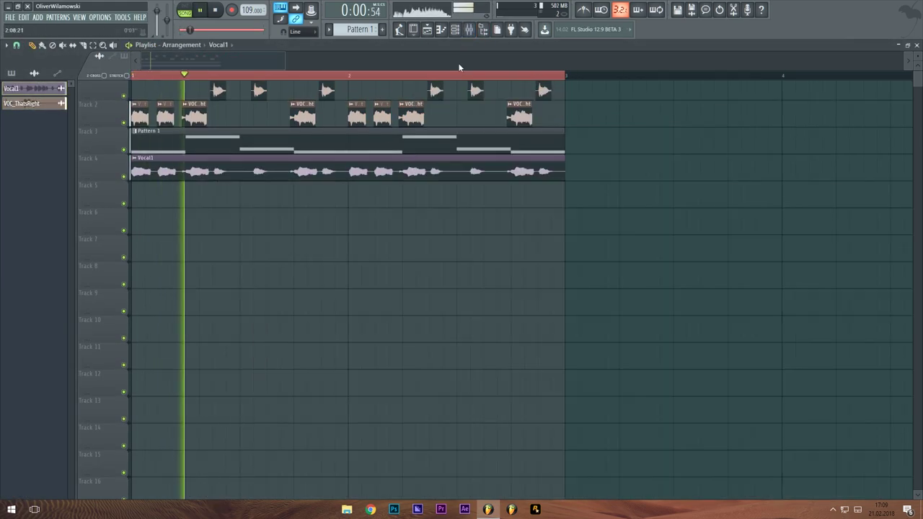
{"action": "key", "text": "F9"}
{"action": "key", "text": "F9"}
{"action": "left_click", "coordinate": [419, 141], "text": "ctrl"}
{"action": "key", "text": "space"}
Lower the Vocal1 clip's pitch shift and adjust the Insert 1 and Insert 5 levels during playback.
{"action": "double_click", "coordinate": [362, 173]}
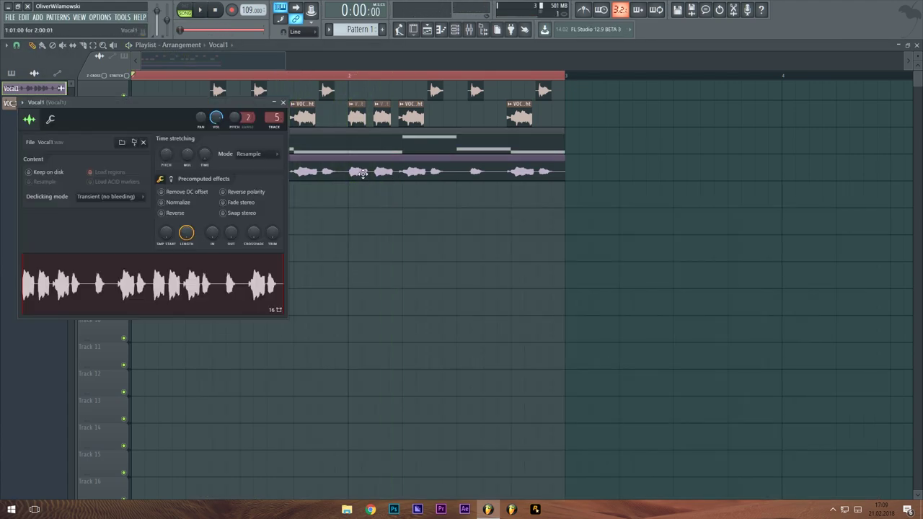
{"action": "left_click_drag", "start_coordinate": [194, 102], "coordinate": [589, 126]}
{"action": "left_click_drag", "start_coordinate": [560, 178], "coordinate": [559, 231]}
{"action": "key", "text": "space"}
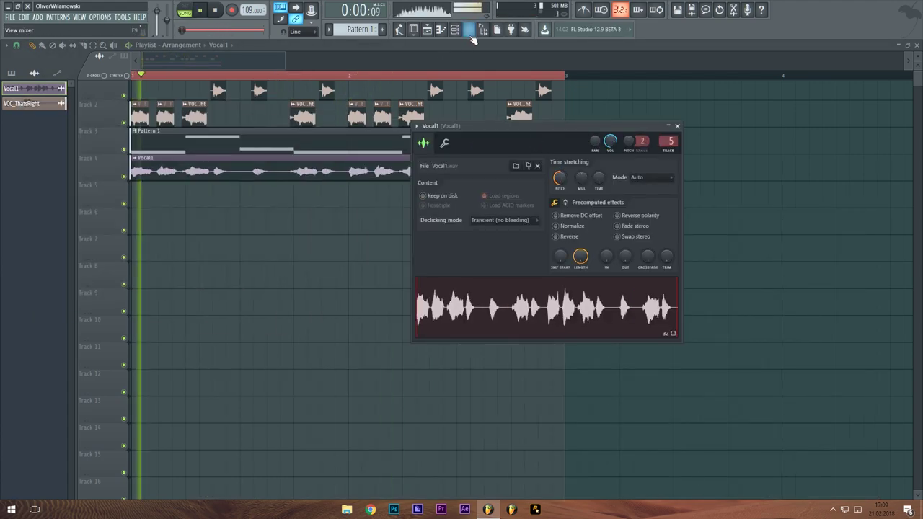
{"action": "left_click", "coordinate": [469, 30]}
{"action": "left_click", "coordinate": [220, 357]}
{"action": "left_click", "coordinate": [256, 359]}
{"action": "key", "text": "space"}
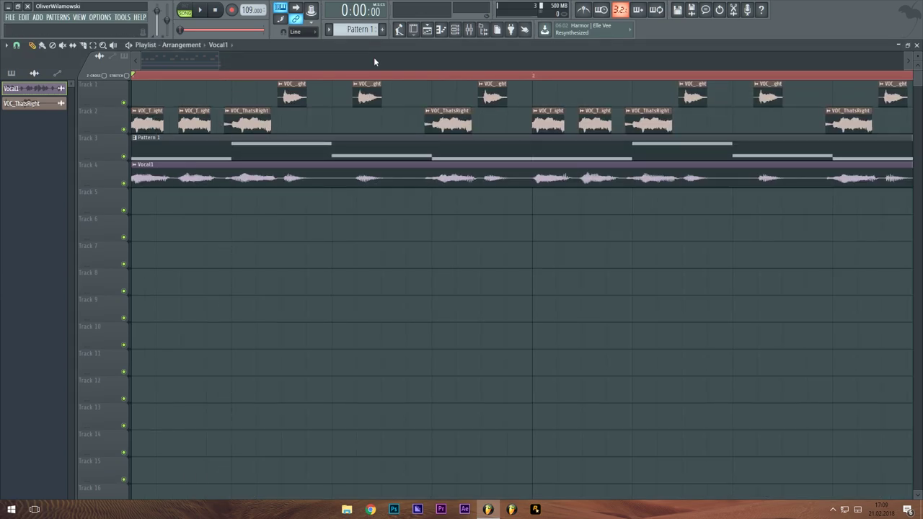
{"action": "scroll", "coordinate": [374, 62], "scroll_direction": "down", "scroll_amount": 3}
{"action": "scroll", "coordinate": [373, 63], "scroll_direction": "up", "scroll_amount": 2}
{"action": "scroll", "coordinate": [374, 63], "scroll_direction": "down", "scroll_amount": 5}
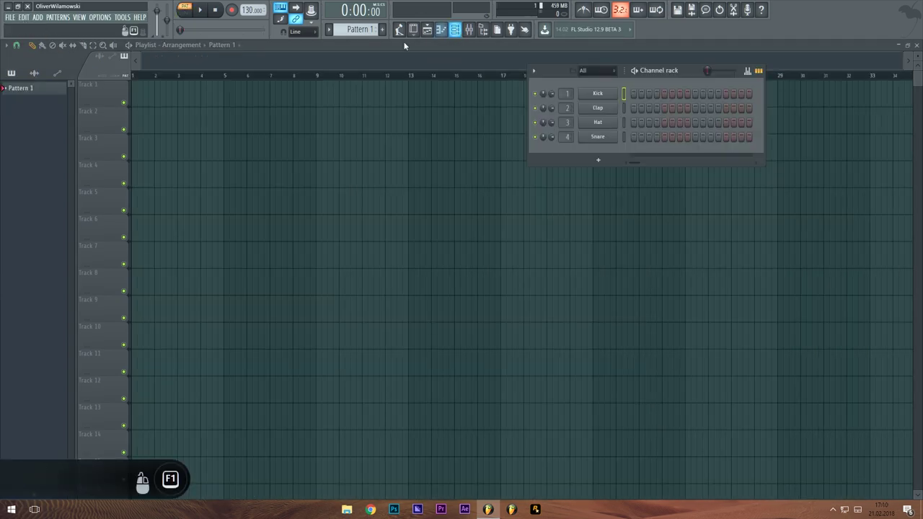
Find the Laurie Webb Move Me vocal in the sample packs and load it into the Kick channel of the new project.
{"action": "left_click", "coordinate": [482, 29]}
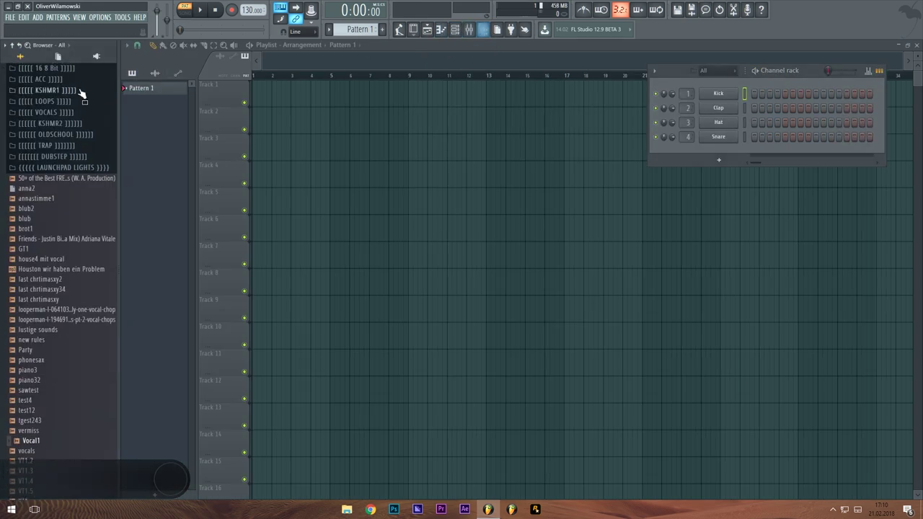
{"action": "scroll", "coordinate": [62, 220], "scroll_direction": "up", "scroll_amount": 5}
{"action": "left_click", "coordinate": [43, 139]}
{"action": "left_click", "coordinate": [34, 227]}
{"action": "scroll", "coordinate": [75, 300], "scroll_direction": "down", "scroll_amount": 5}
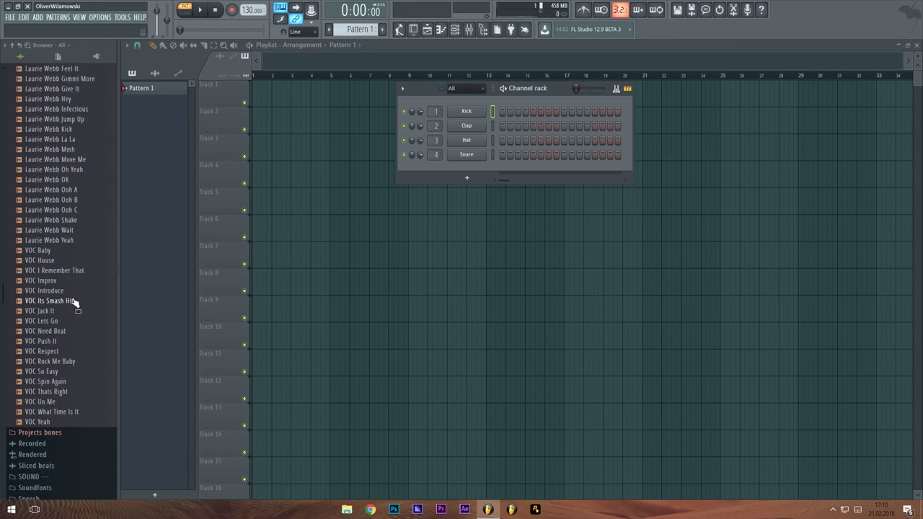
{"action": "scroll", "coordinate": [77, 300], "scroll_direction": "up", "scroll_amount": 2}
{"action": "scroll", "coordinate": [75, 297], "scroll_direction": "down", "scroll_amount": 2}
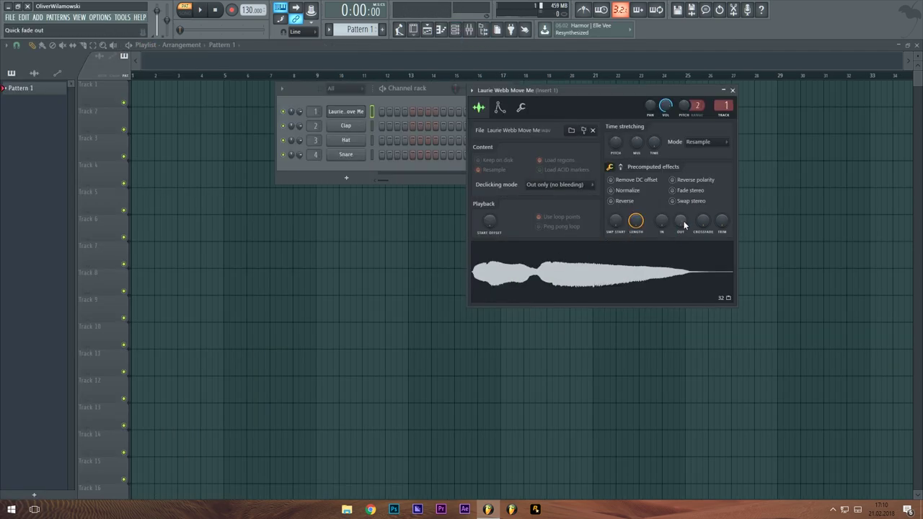
Add a long quick fade-out to the Laurie Webb Move Me sample and shorten its length.
{"action": "left_click_drag", "start_coordinate": [684, 221], "coordinate": [684, 213]}
{"action": "left_click_drag", "start_coordinate": [684, 213], "coordinate": [684, 209]}
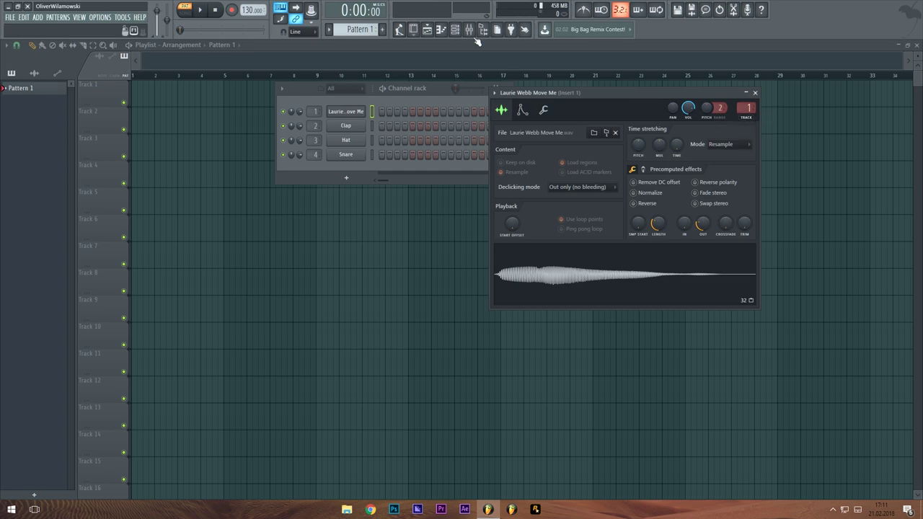
Load Fruity Parametric EQ 2 and Fruity Reeverb 2 into slots 1 and 2 of Insert 1.
{"action": "left_click", "coordinate": [469, 30]}
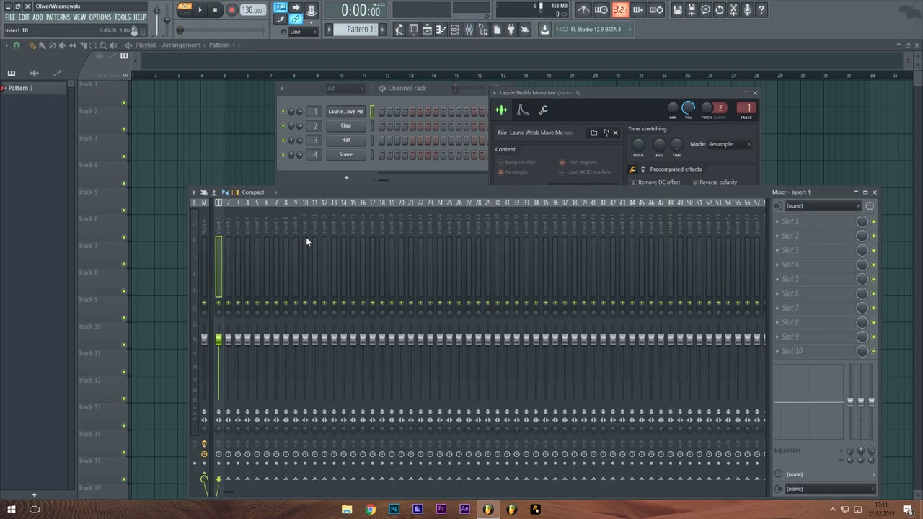
{"action": "middle_click", "coordinate": [809, 256]}
{"action": "left_click", "coordinate": [133, 274]}
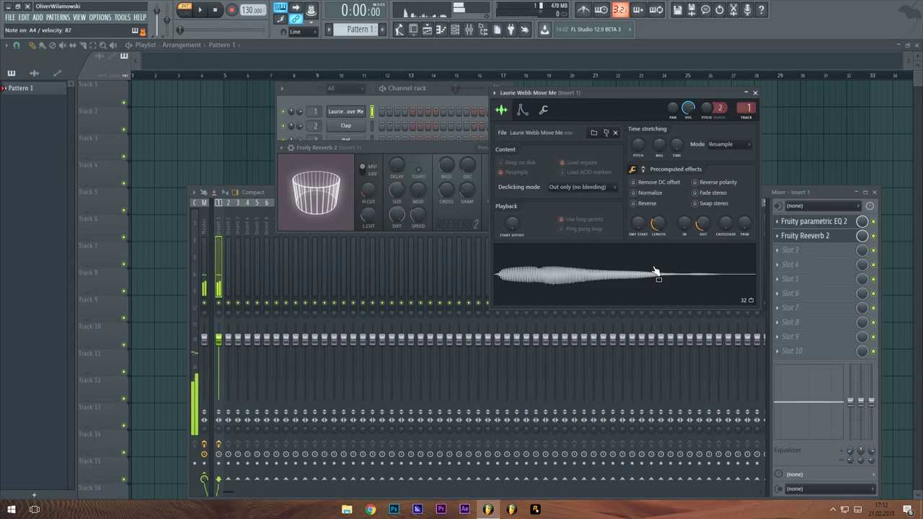
Shorten the Laurie Webb Move Me sample's length further to a brief vocal pluck while playing notes.
{"action": "left_click_drag", "start_coordinate": [658, 224], "coordinate": [661, 235]}
{"action": "scroll", "coordinate": [667, 224], "scroll_direction": "down", "scroll_amount": 3}
{"action": "scroll", "coordinate": [667, 225], "scroll_direction": "up", "scroll_amount": 1}
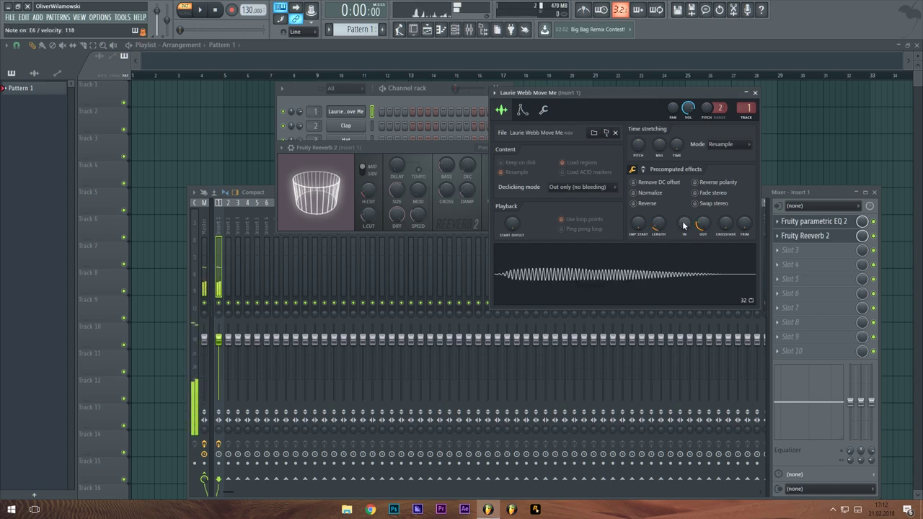